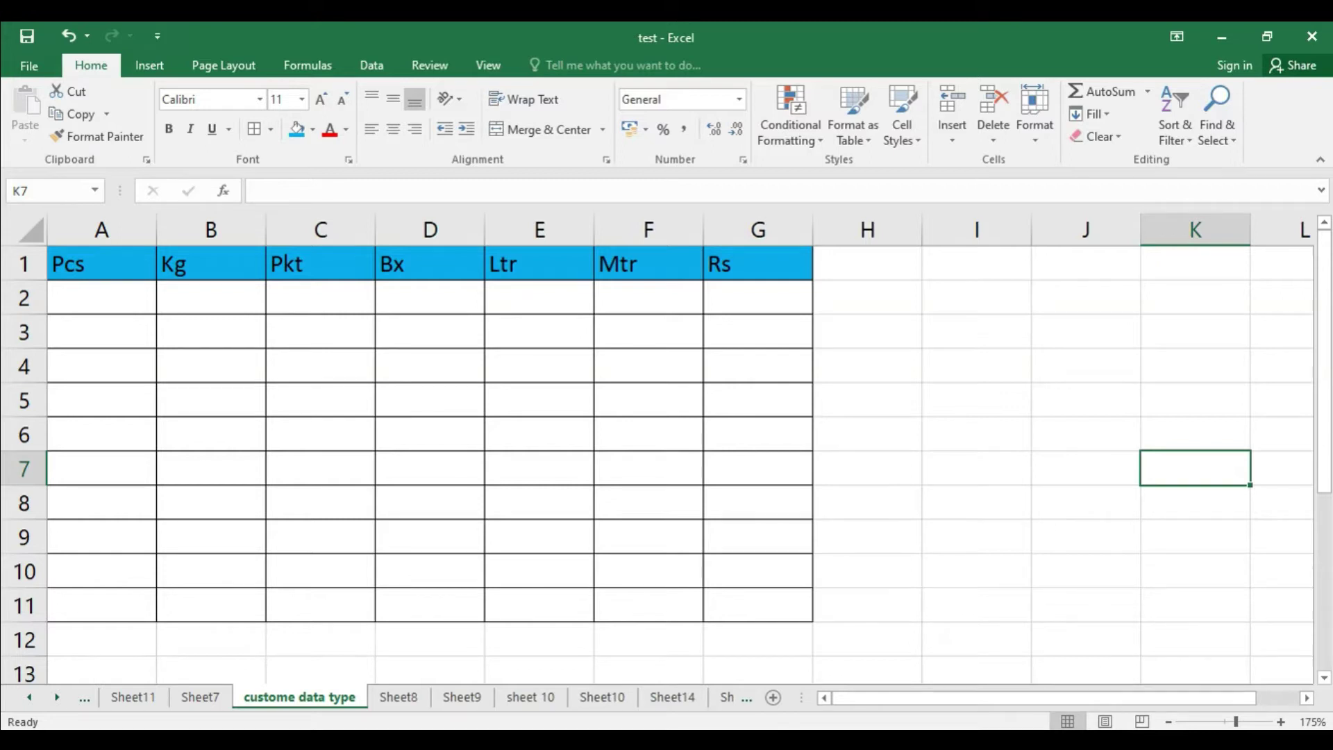
# - Enter 10, 5 and 10 in A2:A4 so they display as 10 Pcs, 5 Pcs and 10 Pcs
pyautogui.click(98, 297)
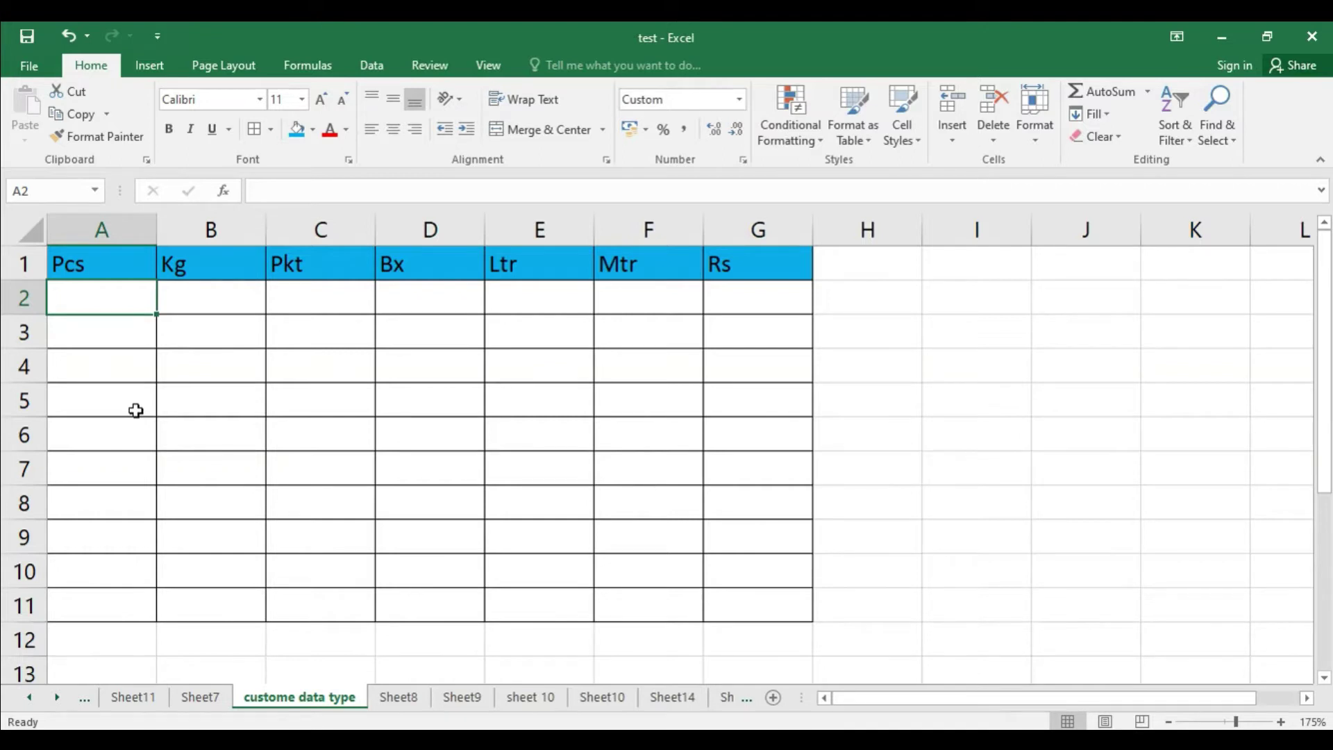
pyautogui.write('10')
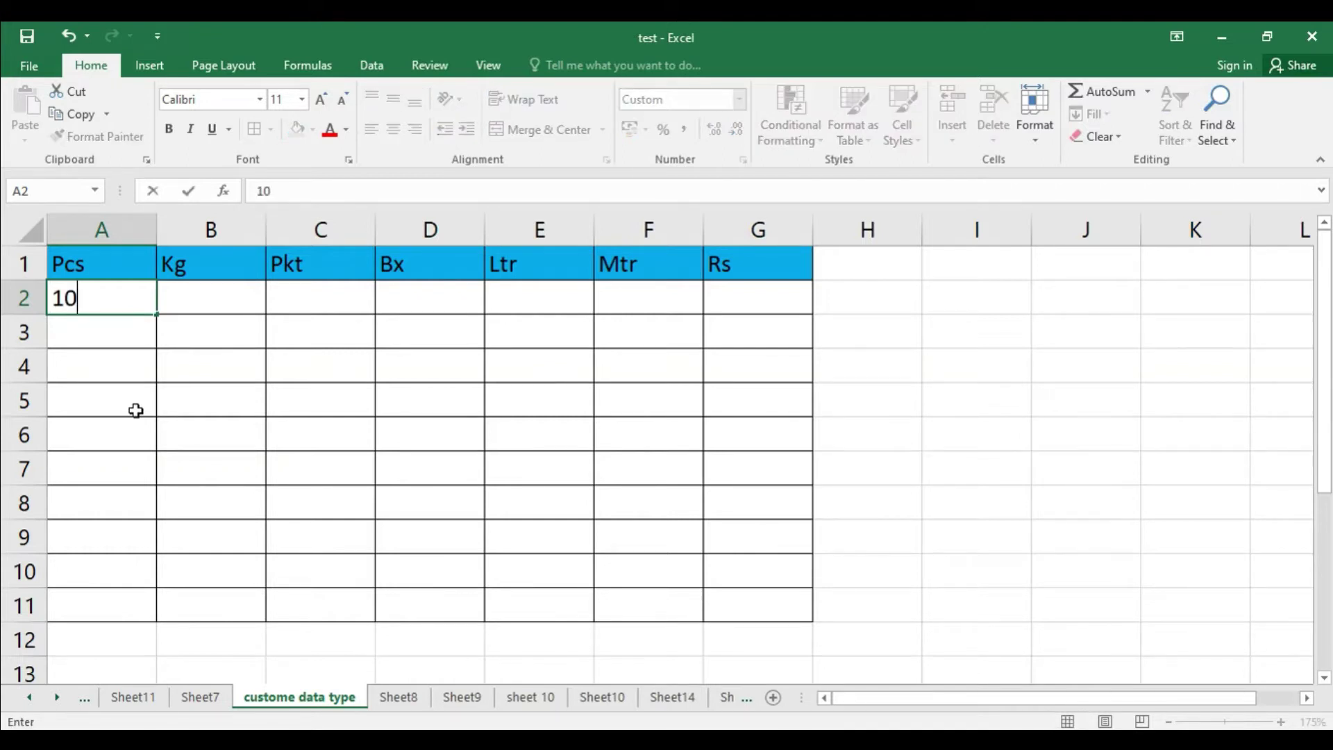
pyautogui.press('Return')
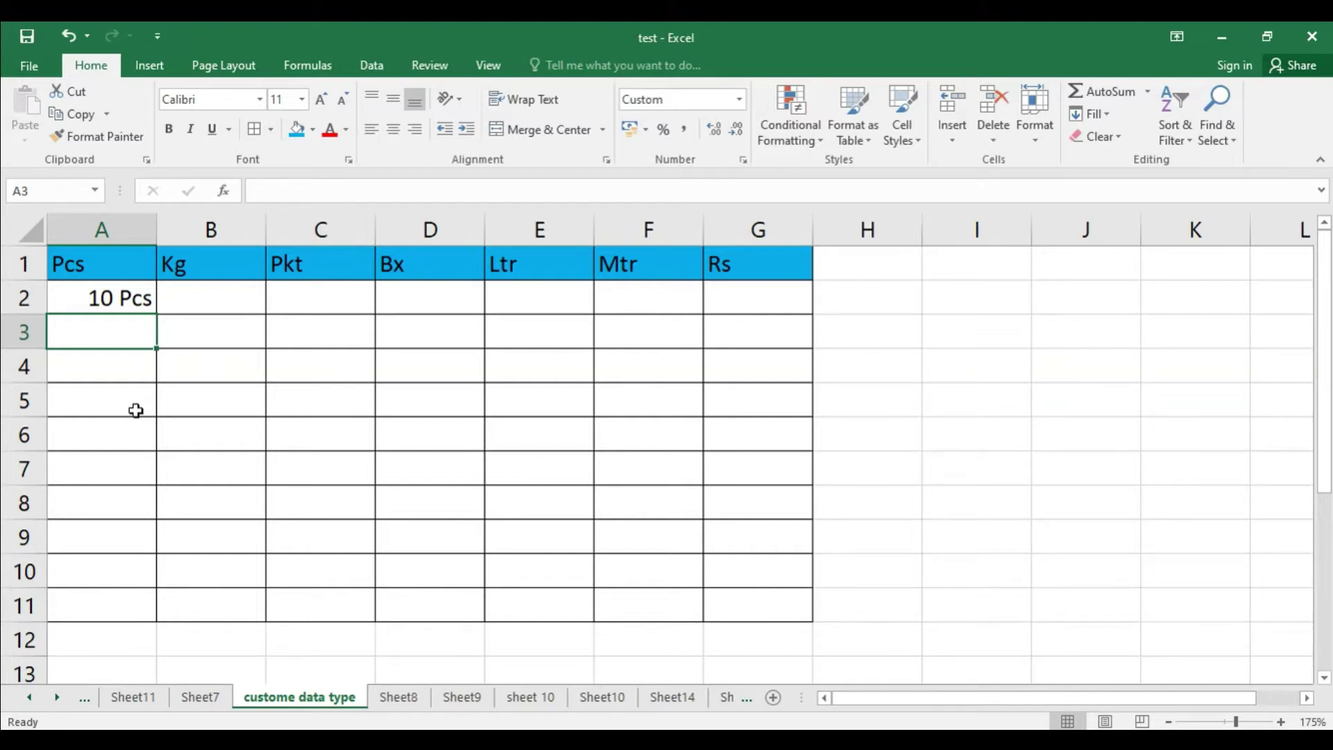
pyautogui.write('5')
pyautogui.press('Return')
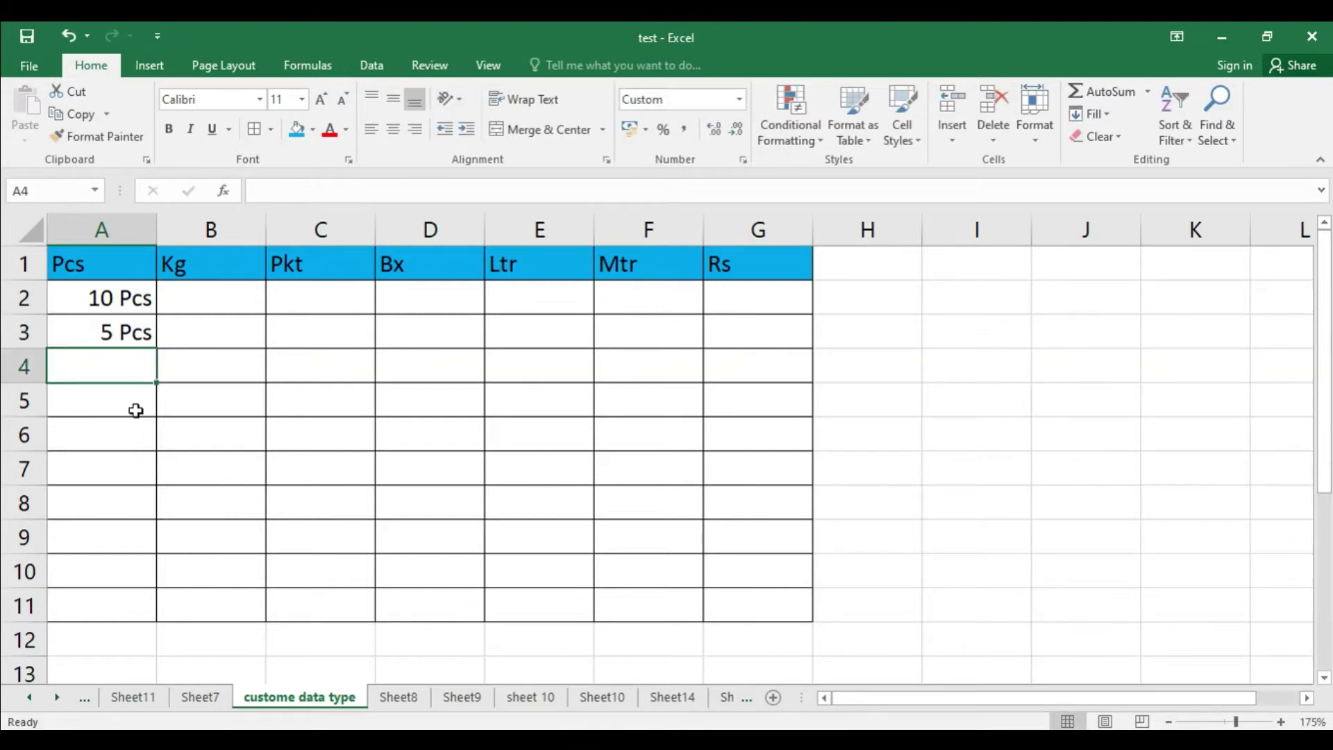
pyautogui.write('1')
pyautogui.write('0')
pyautogui.press('Return')
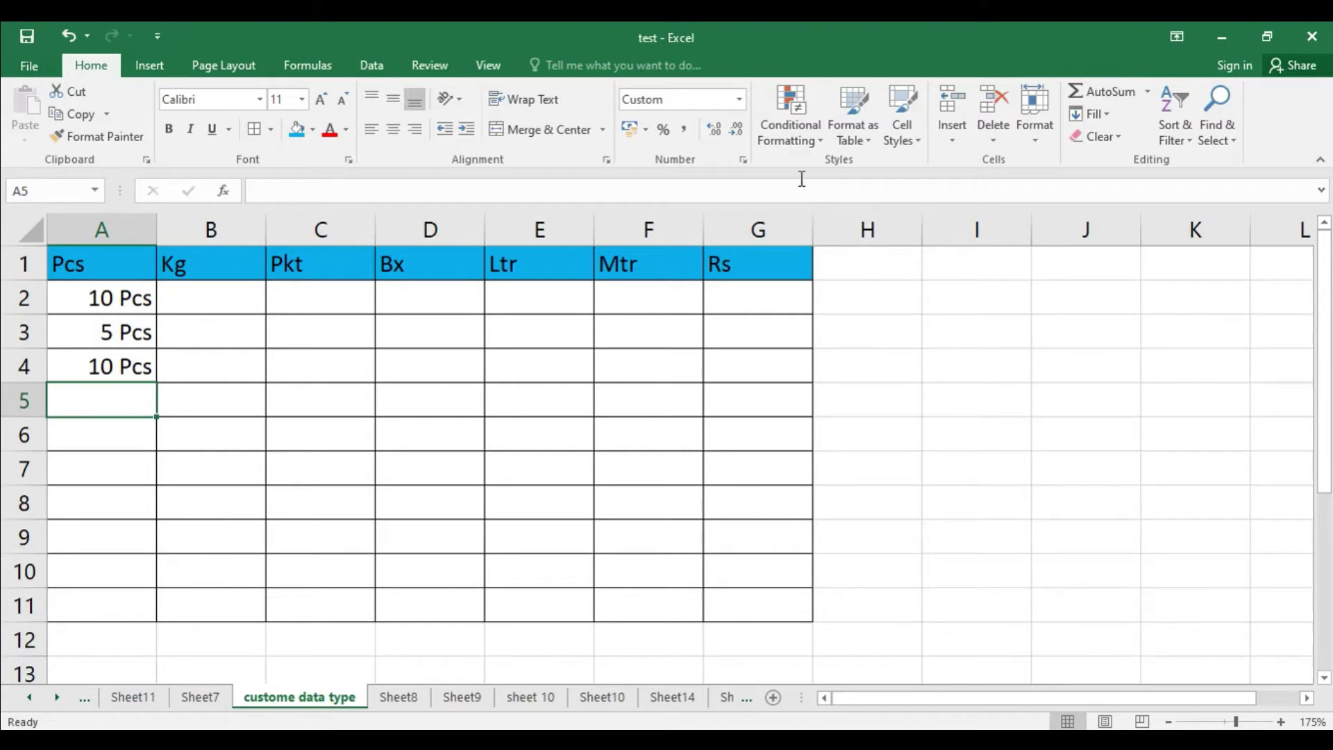
# - Check the number format list and the plain values stored behind A2:A4
pyautogui.click(738, 99)
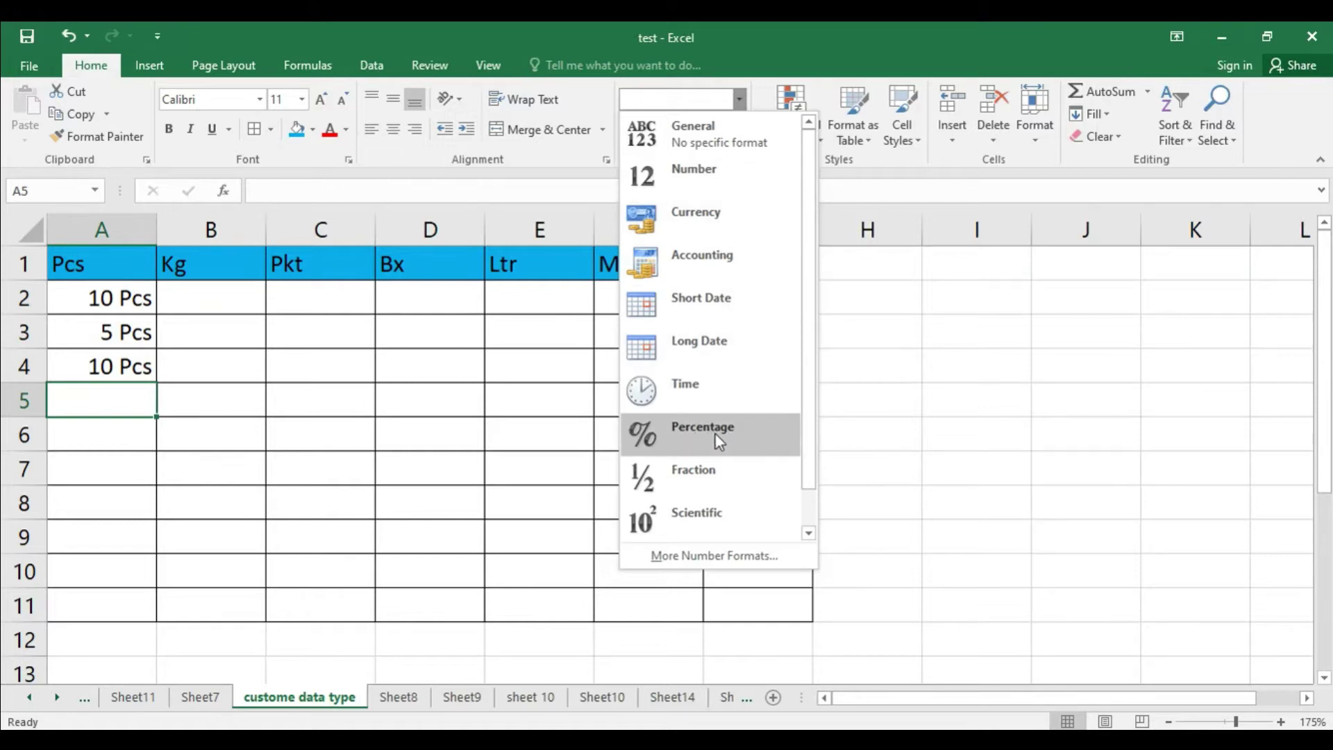
pyautogui.click(872, 413)
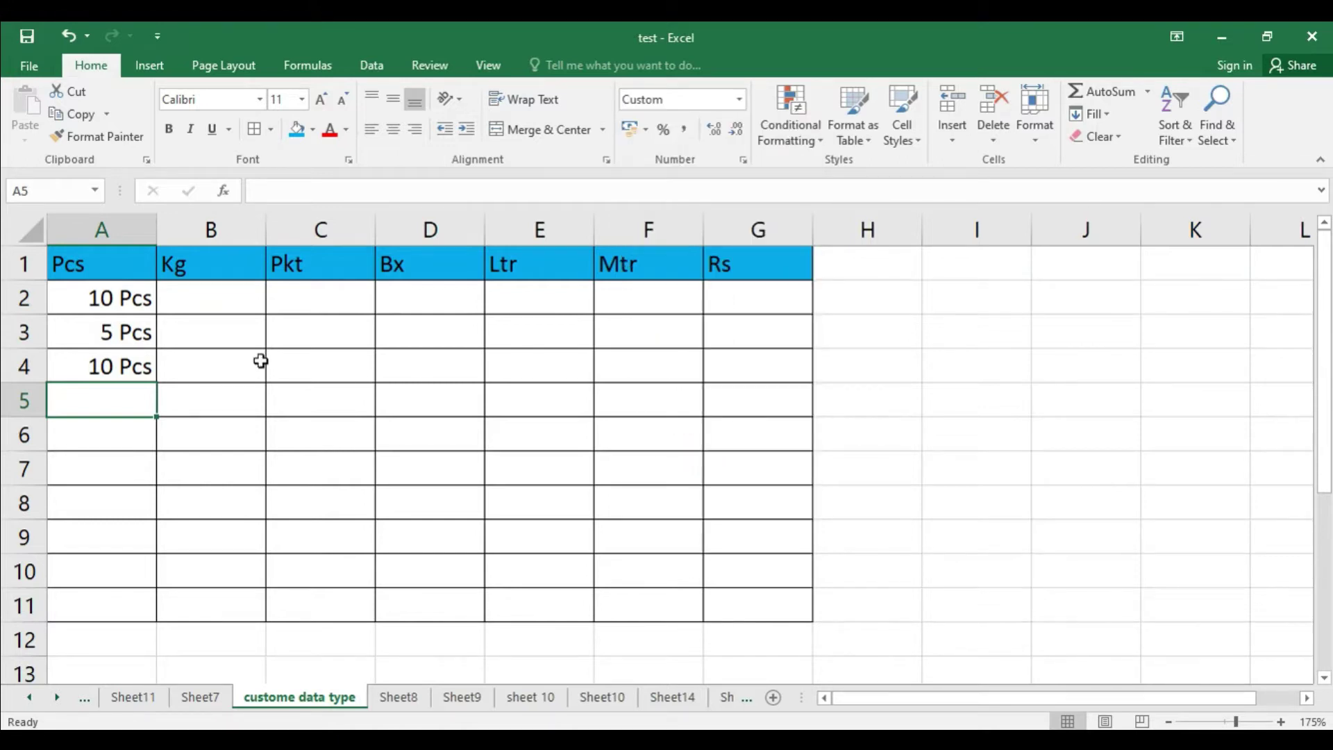
pyautogui.click(135, 300)
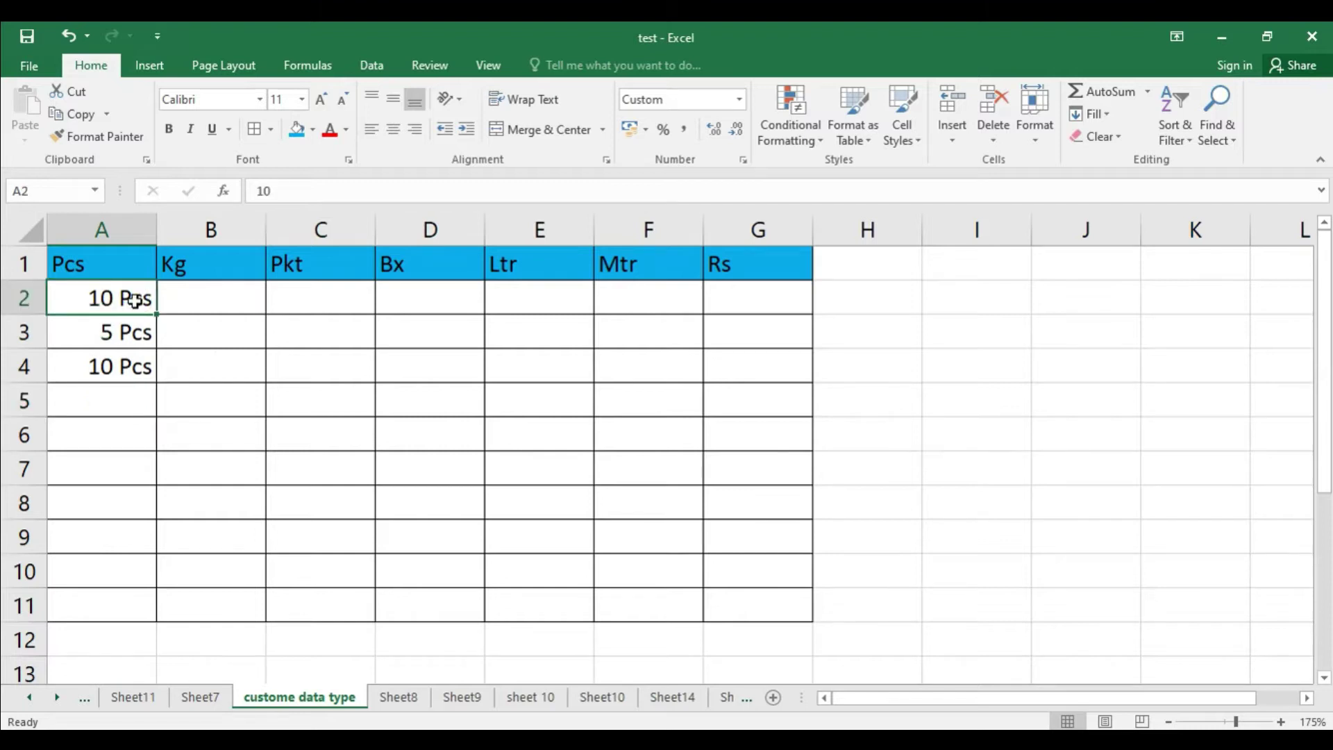
pyautogui.click(137, 333)
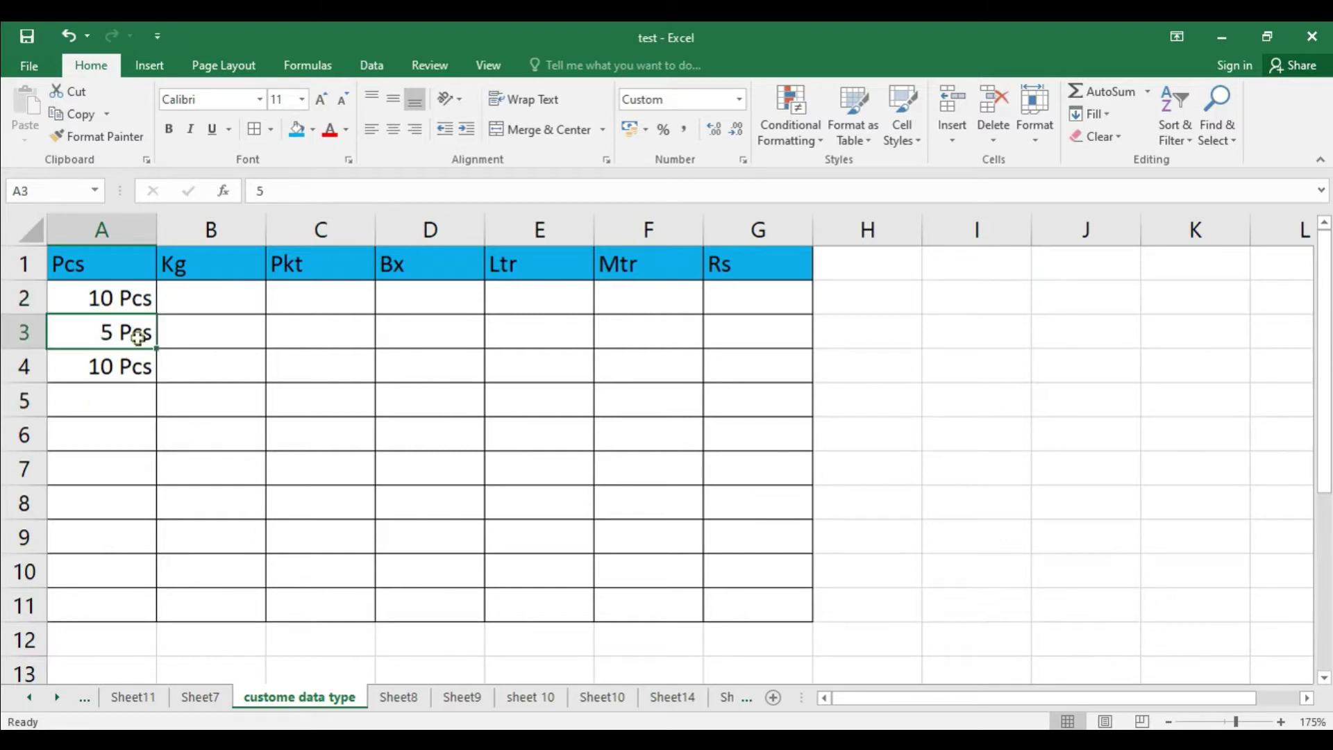
pyautogui.click(137, 378)
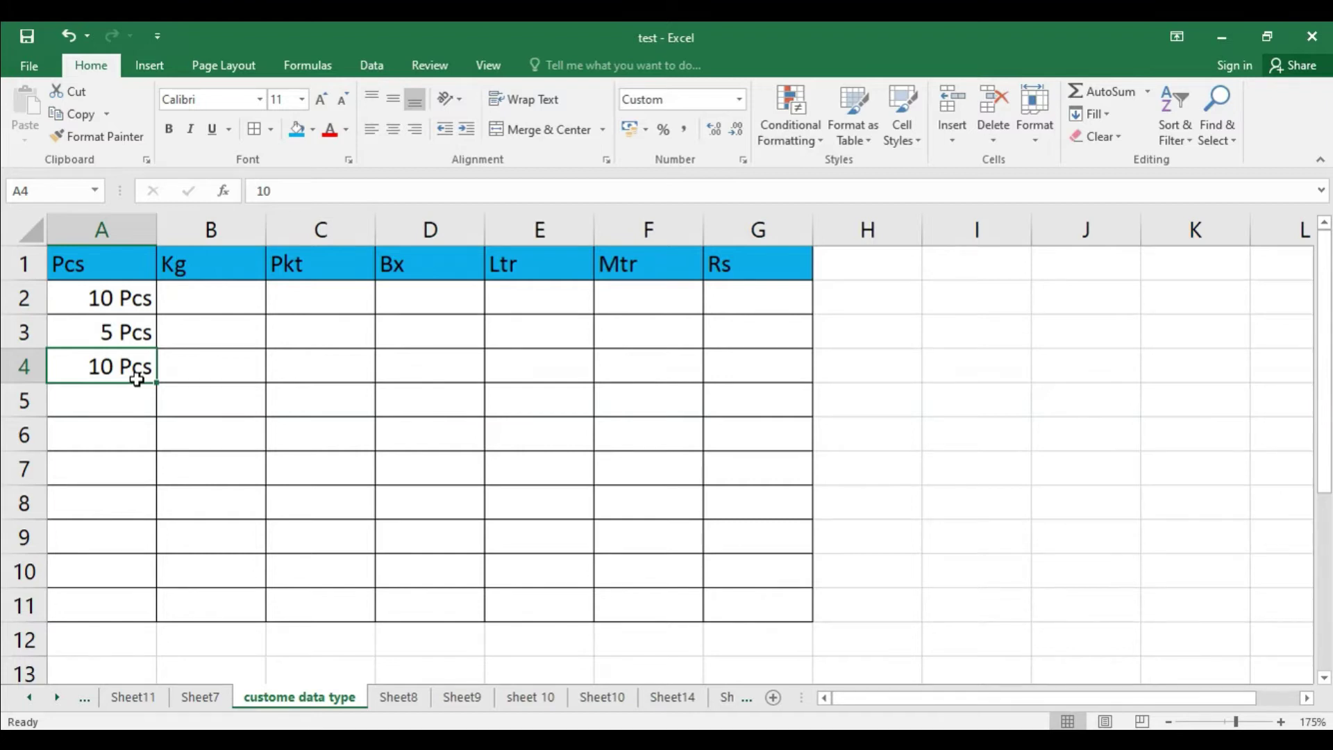
# - Look over the Kg, Pkt and Bx header cells, then enter 6 in A5
pyautogui.click(211, 268)
pyautogui.click(323, 267)
pyautogui.click(436, 256)
pyautogui.click(109, 399)
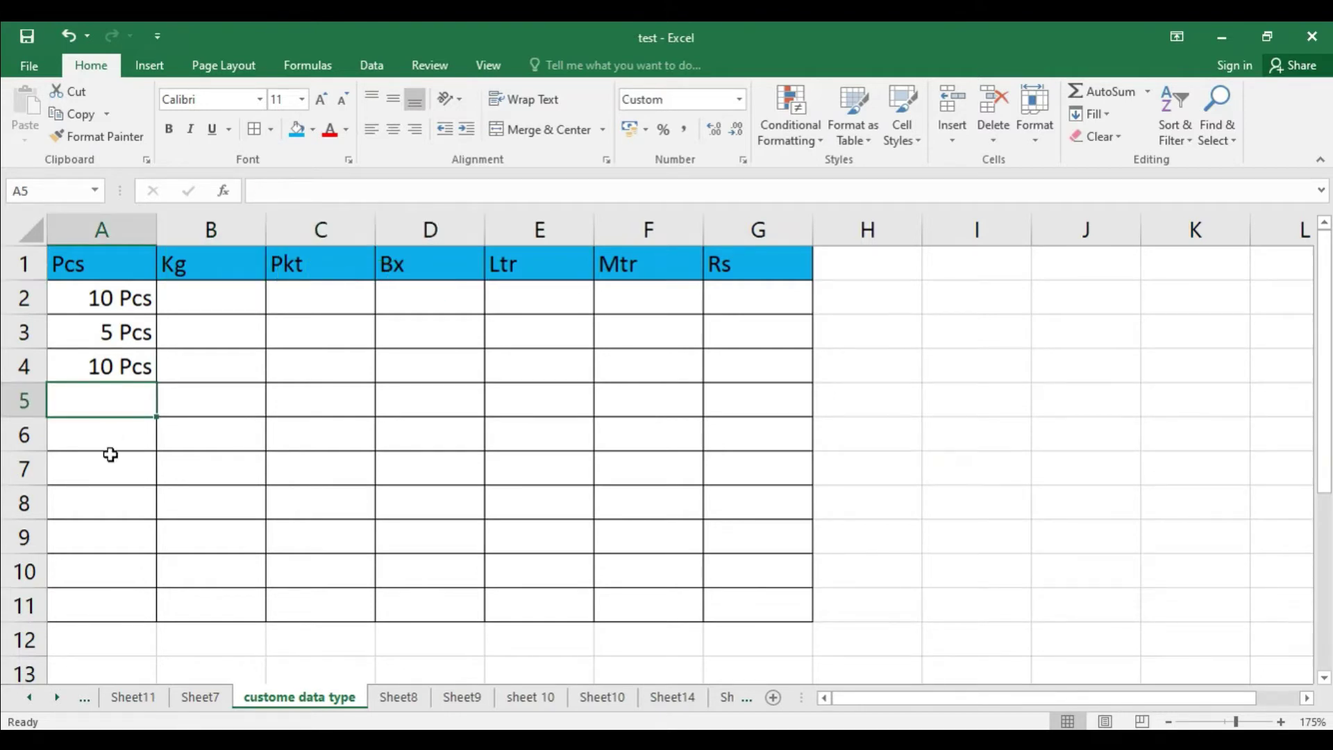
pyautogui.write('6')
pyautogui.press('Return')
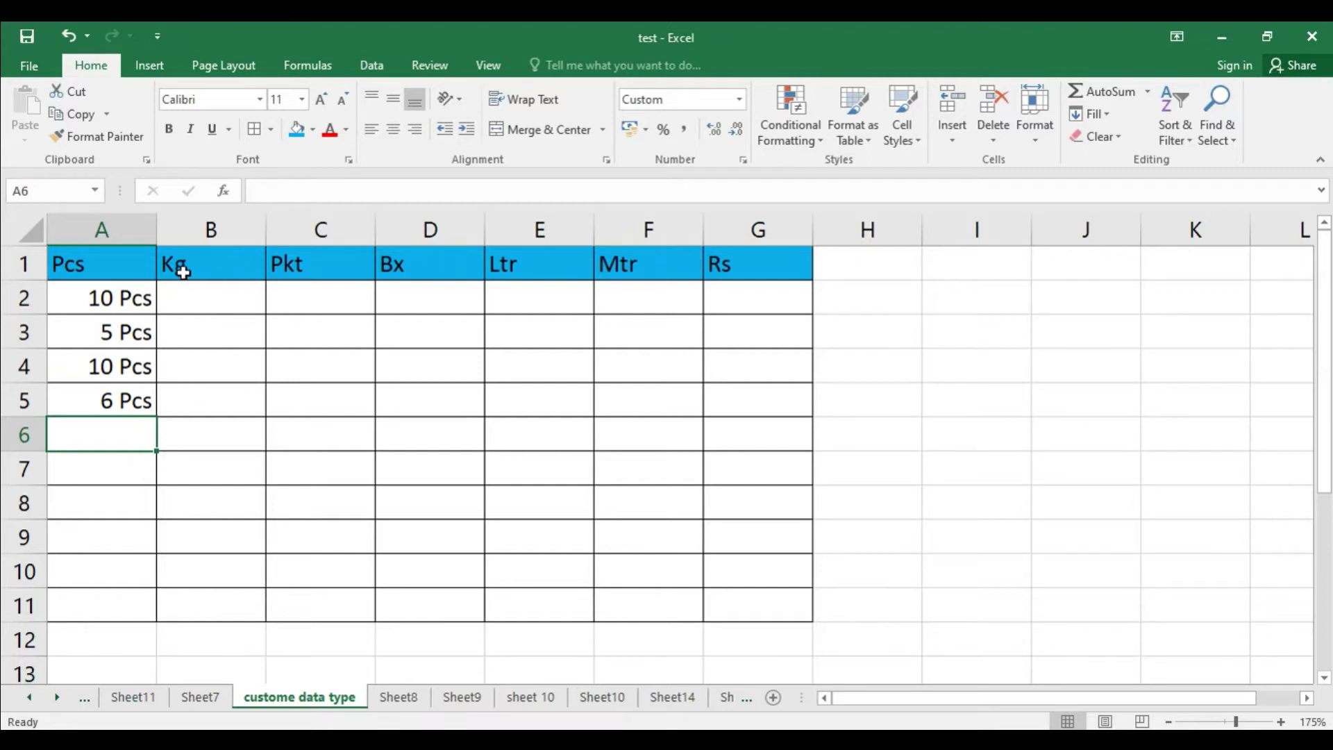
pyautogui.click(208, 304)
pyautogui.write('5')
pyautogui.press('Return')
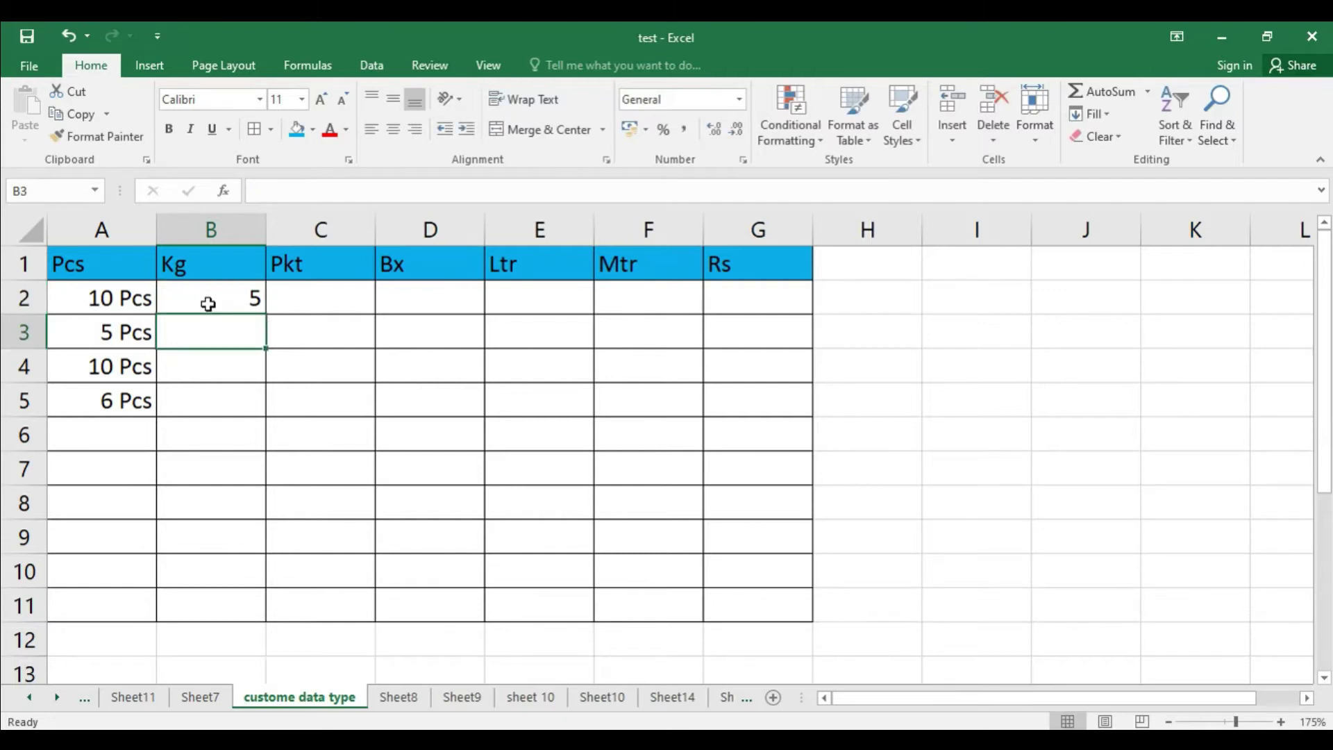
pyautogui.click(257, 299)
pyautogui.press('Delete')
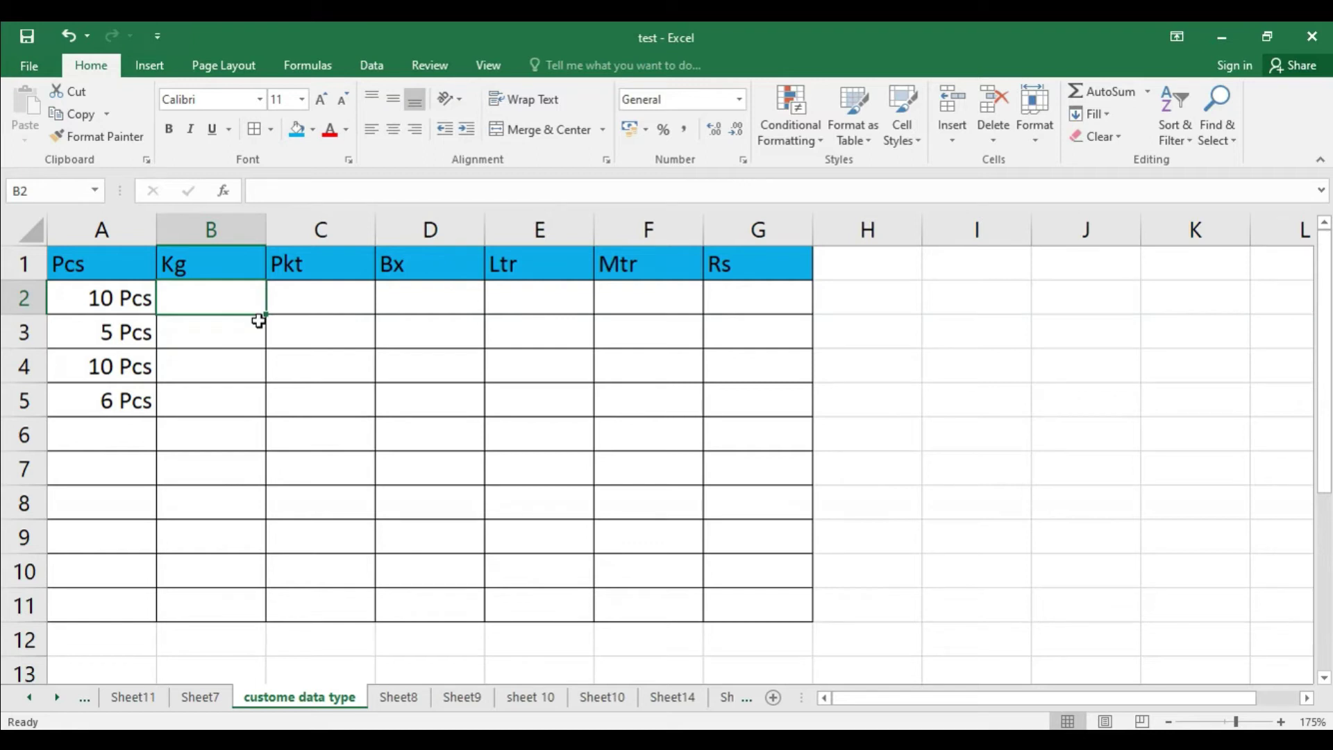
pyautogui.click(333, 393)
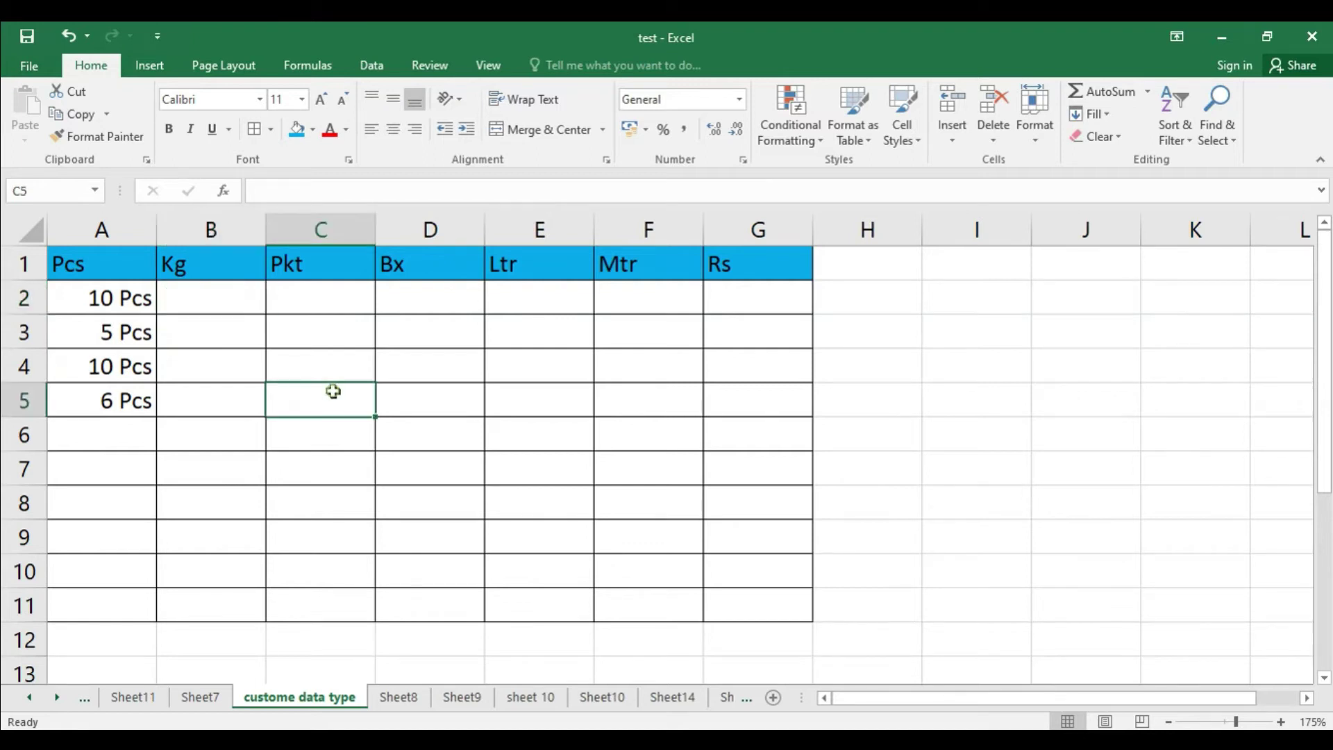
# - Give column B the custom number format 0 "kg" through Format Cells
pyautogui.click(217, 220)
pyautogui.rightClick(211, 329)
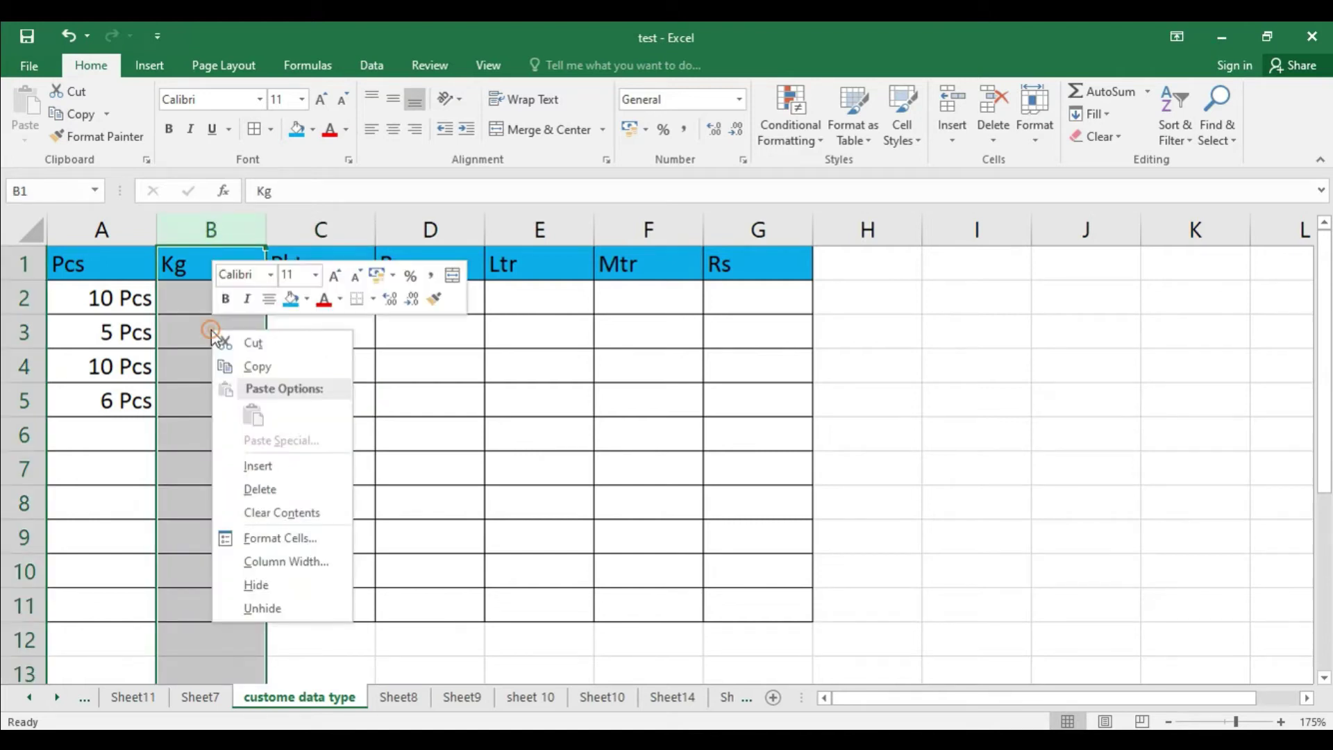
pyautogui.click(301, 543)
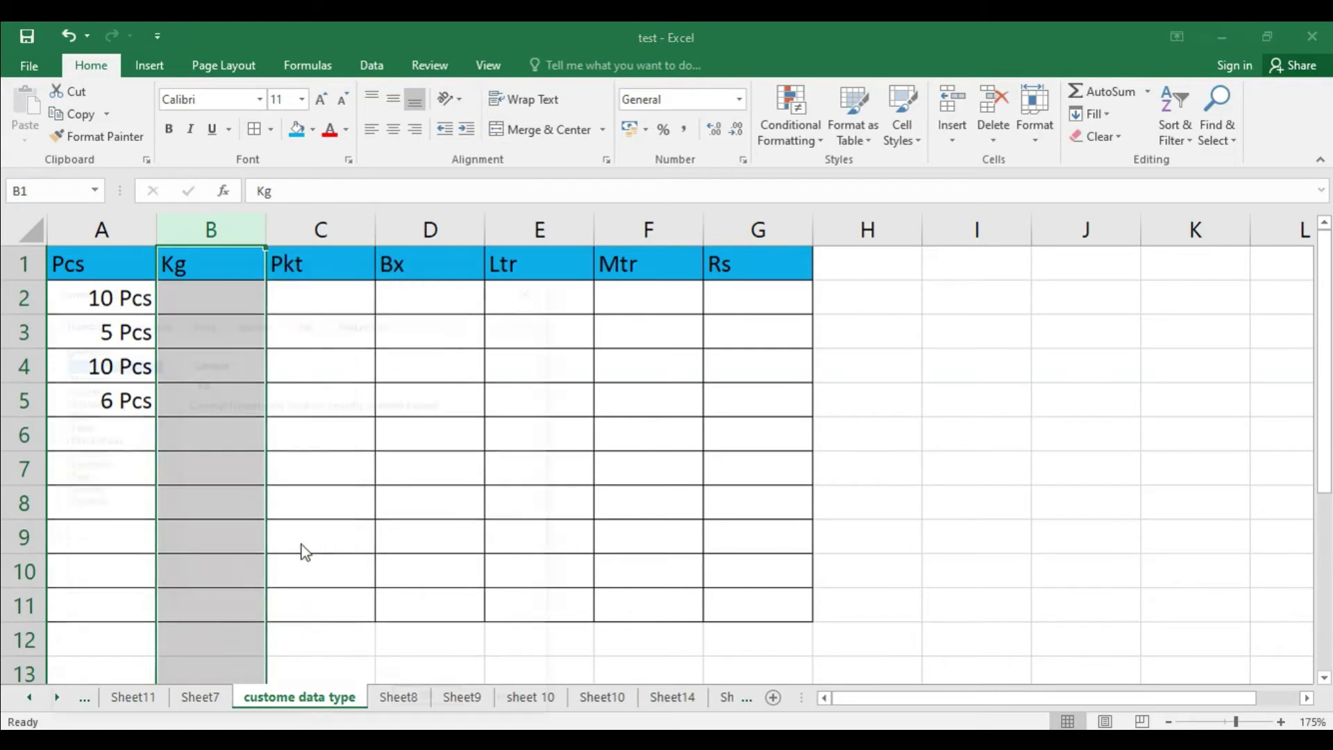
pyautogui.moveTo(252, 290); pyautogui.dragTo(584, 284)
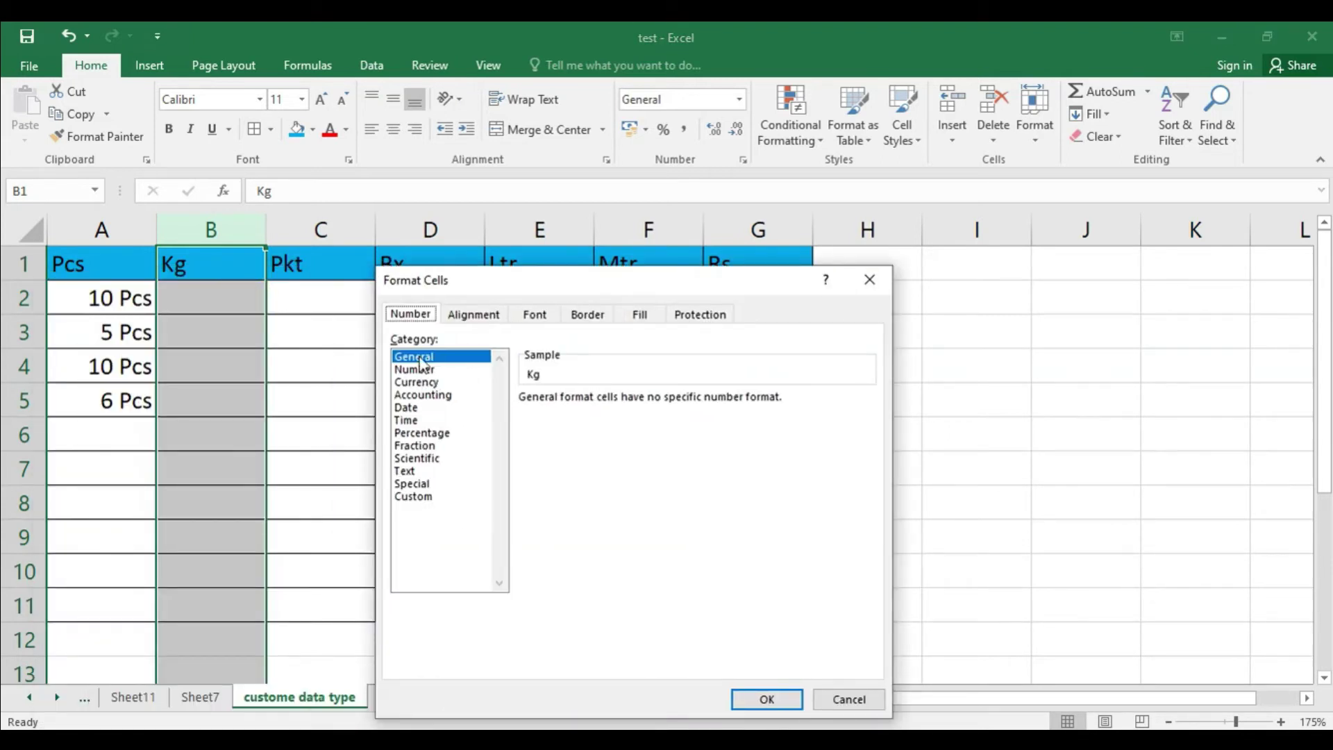
pyautogui.click(425, 501)
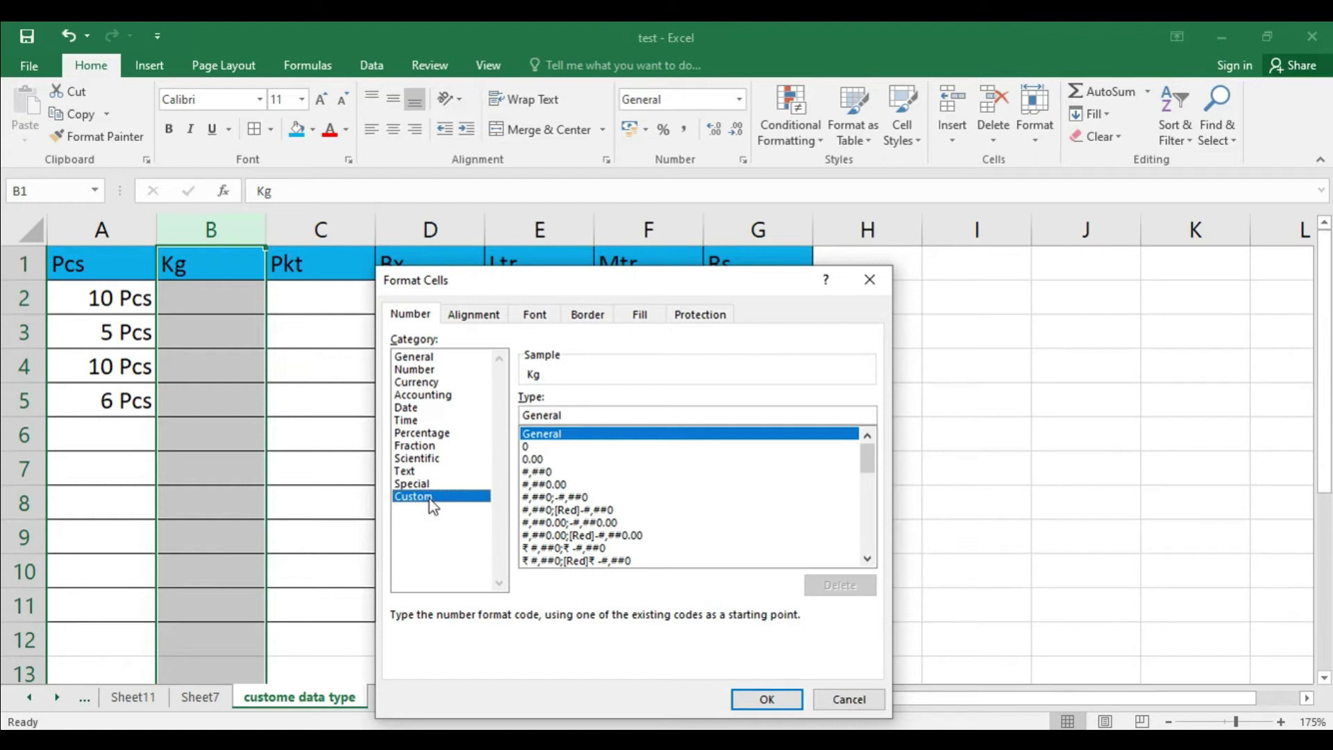
pyautogui.click(528, 448)
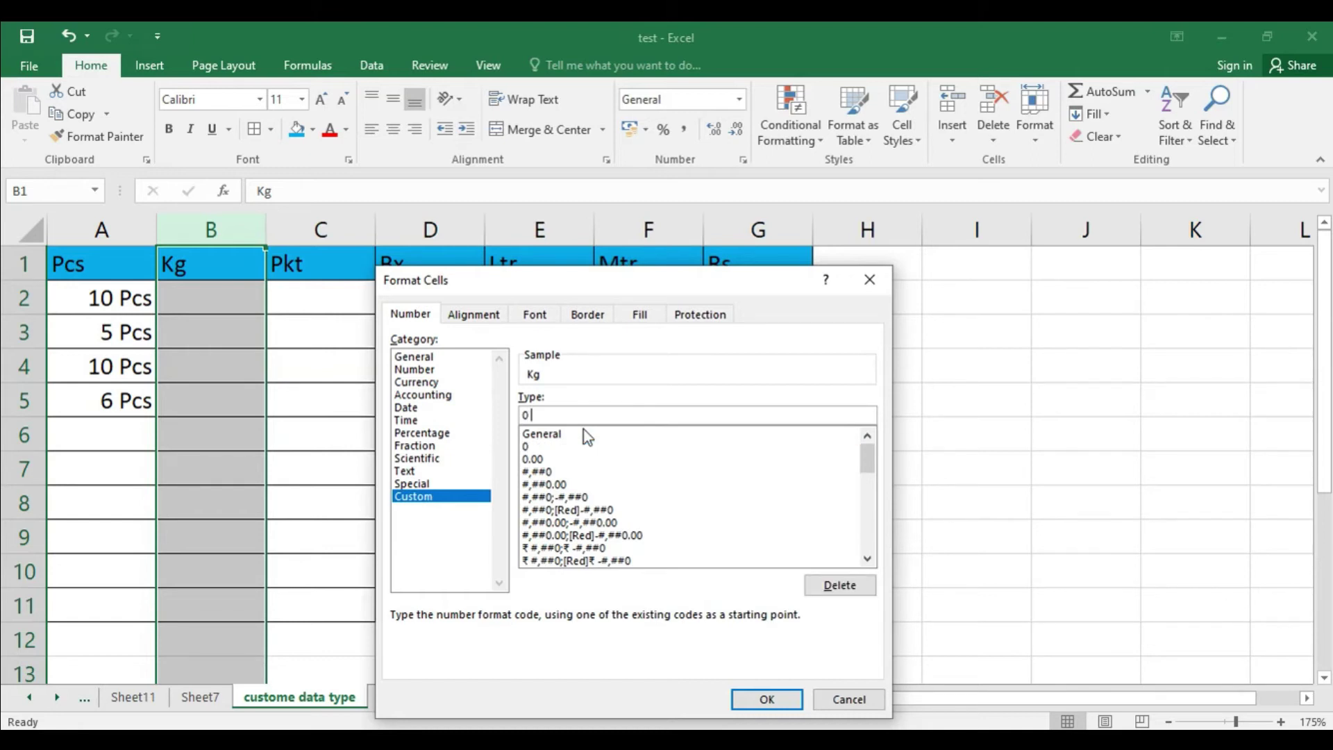
pyautogui.write('"')
pyautogui.write('kg')
pyautogui.write('"')
pyautogui.click(551, 415)
pyautogui.doubleClick(525, 416)
pyautogui.click(748, 700)
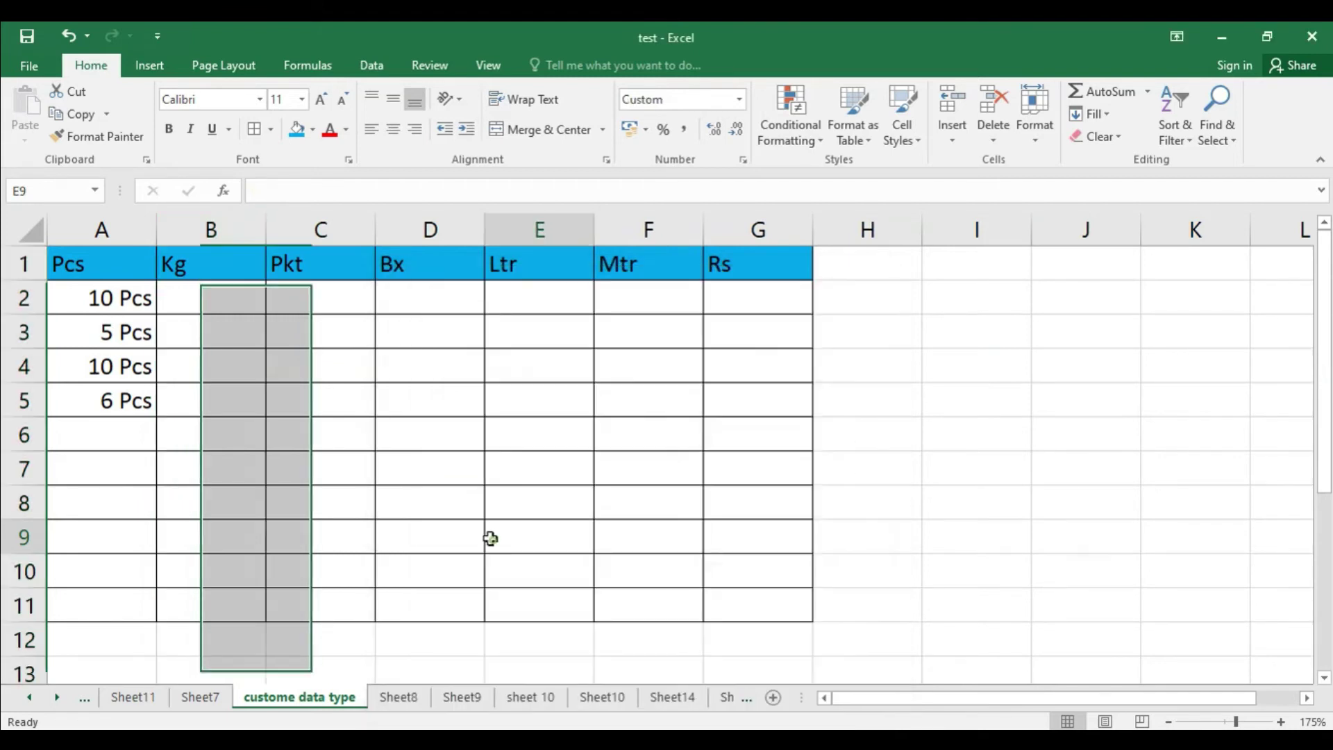
# - Enter 1, 5, 6, 7, 8 and 40 in B2:B7 so they display with kg
pyautogui.click(488, 539)
pyautogui.click(213, 306)
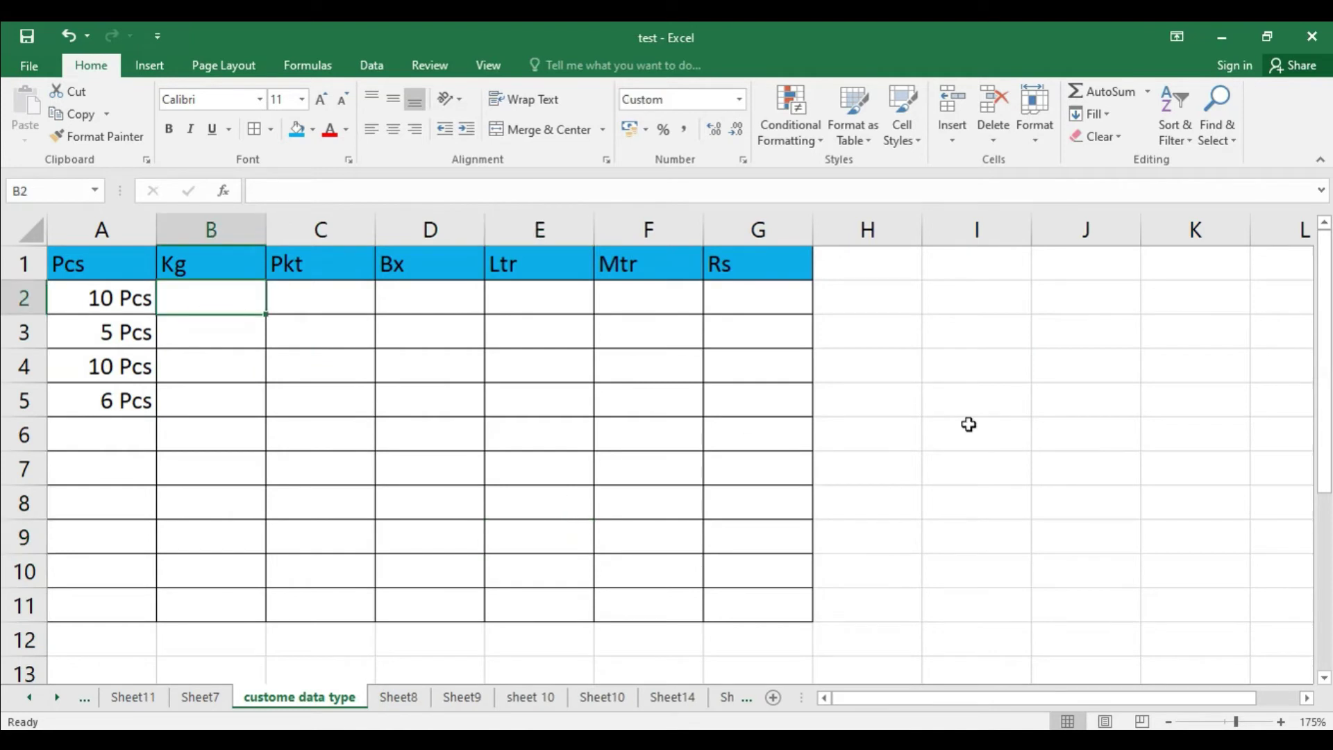
pyautogui.write('1')
pyautogui.press('Return')
pyautogui.write('5')
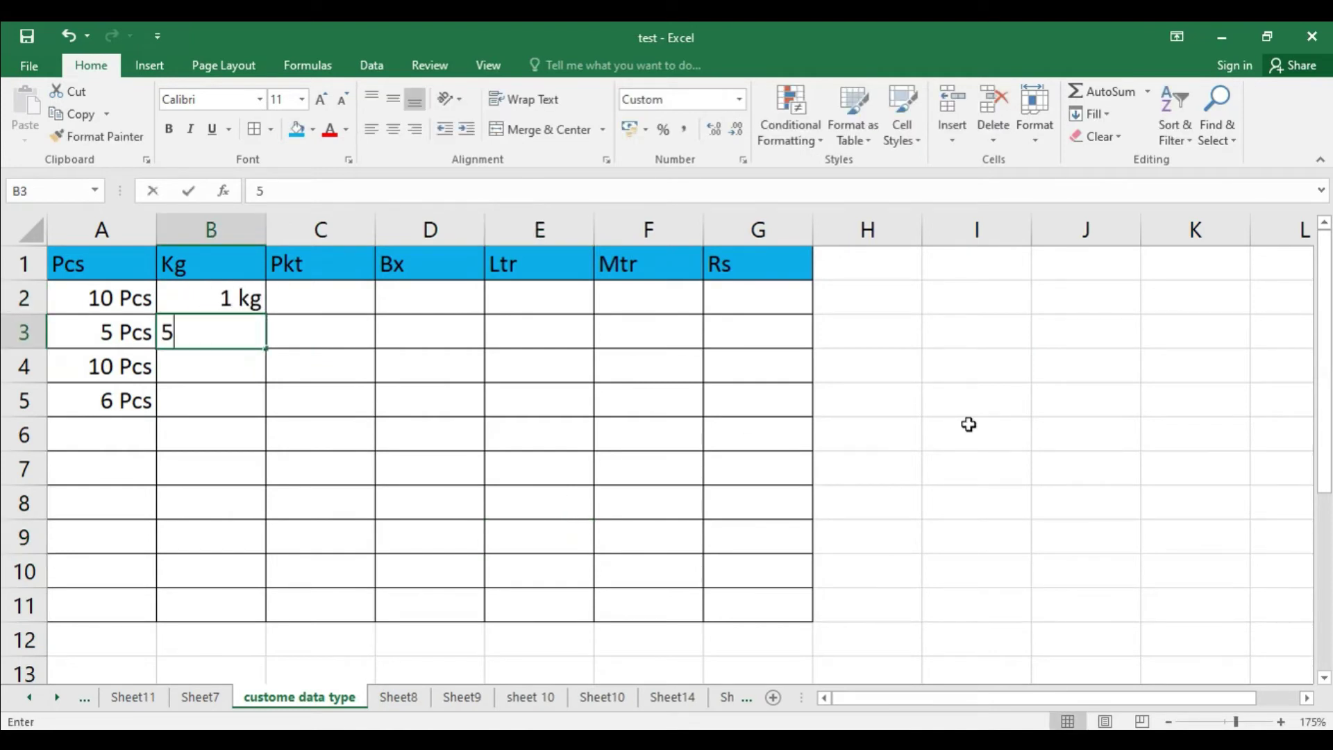
pyautogui.press('Return')
pyautogui.write('6')
pyautogui.press('Return')
pyautogui.write('7')
pyautogui.press('Return')
pyautogui.write('8')
pyautogui.press('Return')
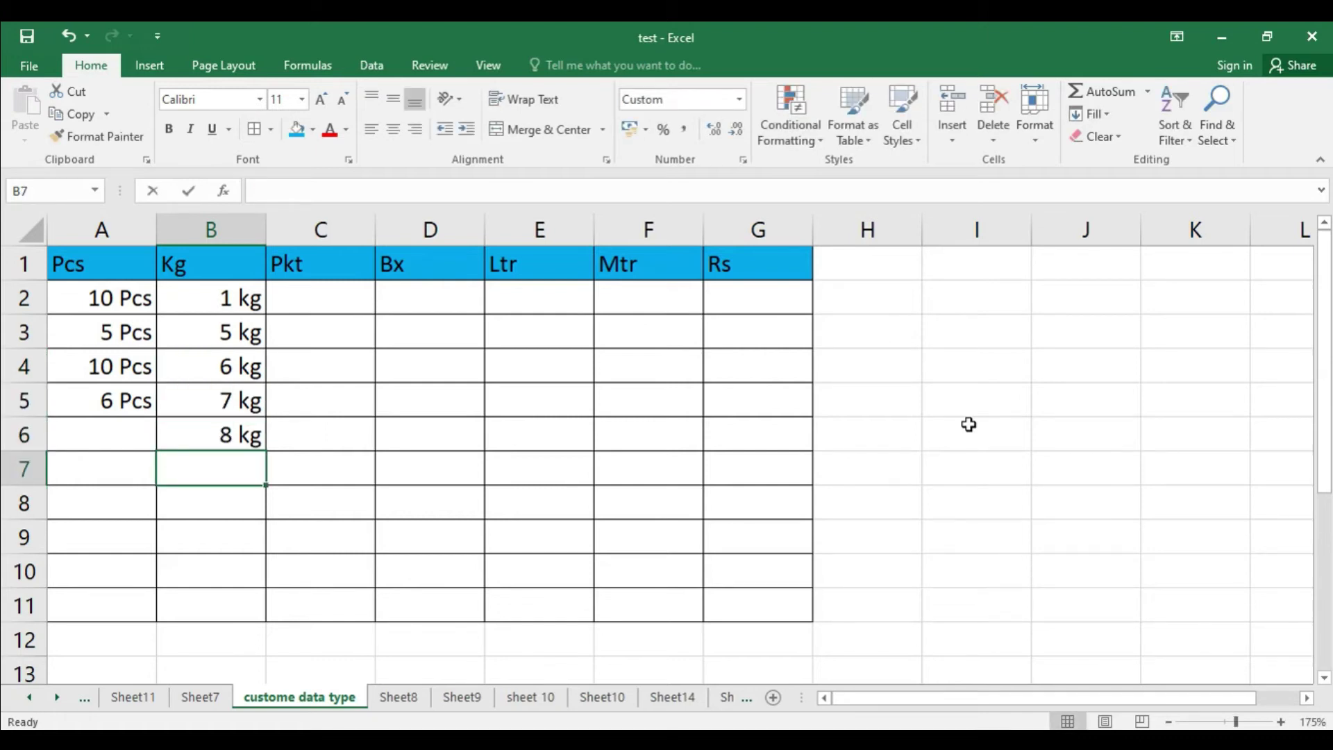
pyautogui.write('40')
pyautogui.press('Return')
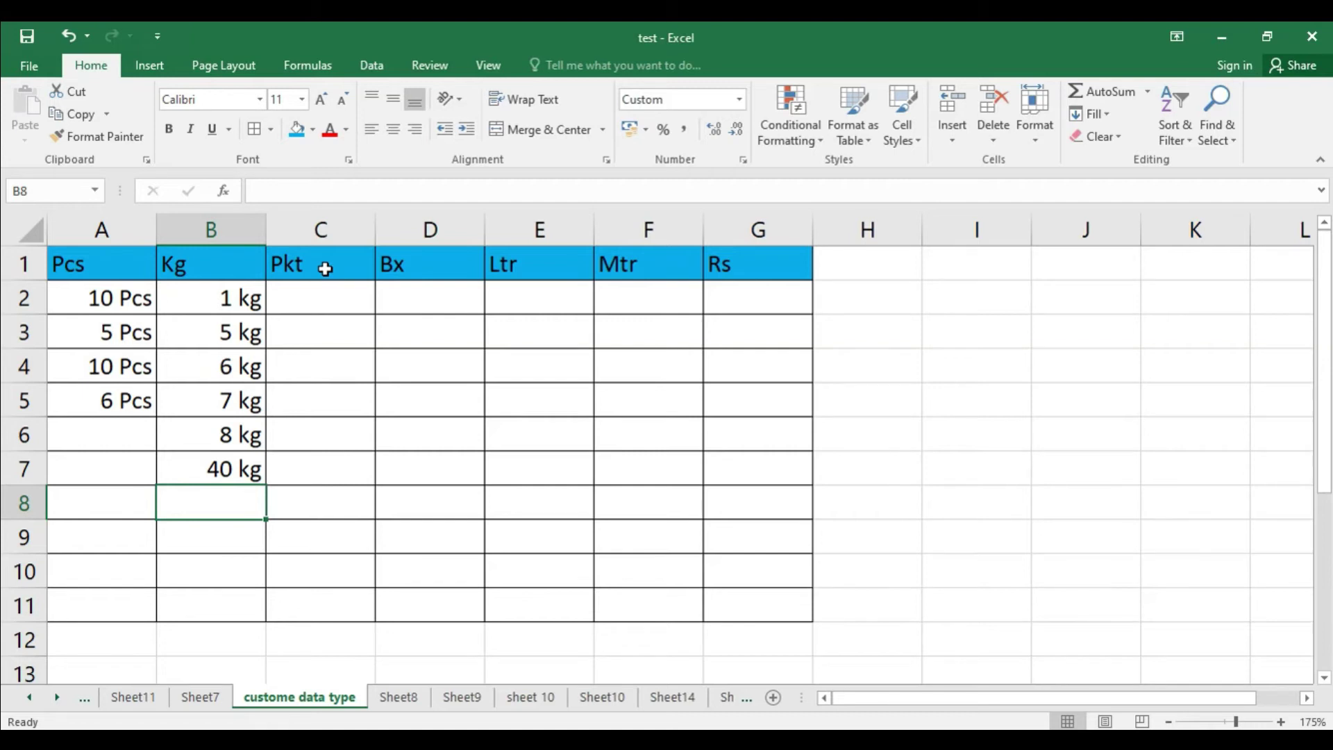
# - Select column C and build the custom format code 0"pkt" in Format Cells
pyautogui.click(328, 235)
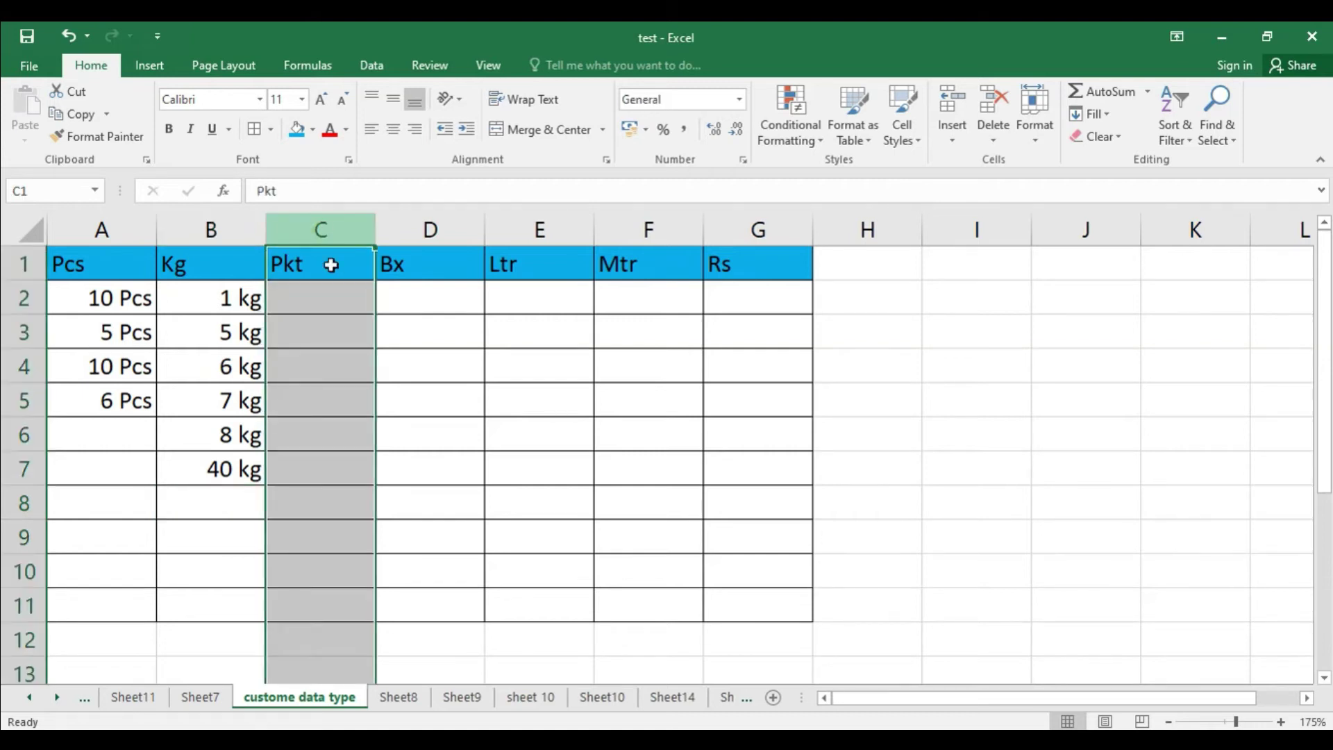
pyautogui.rightClick(333, 334)
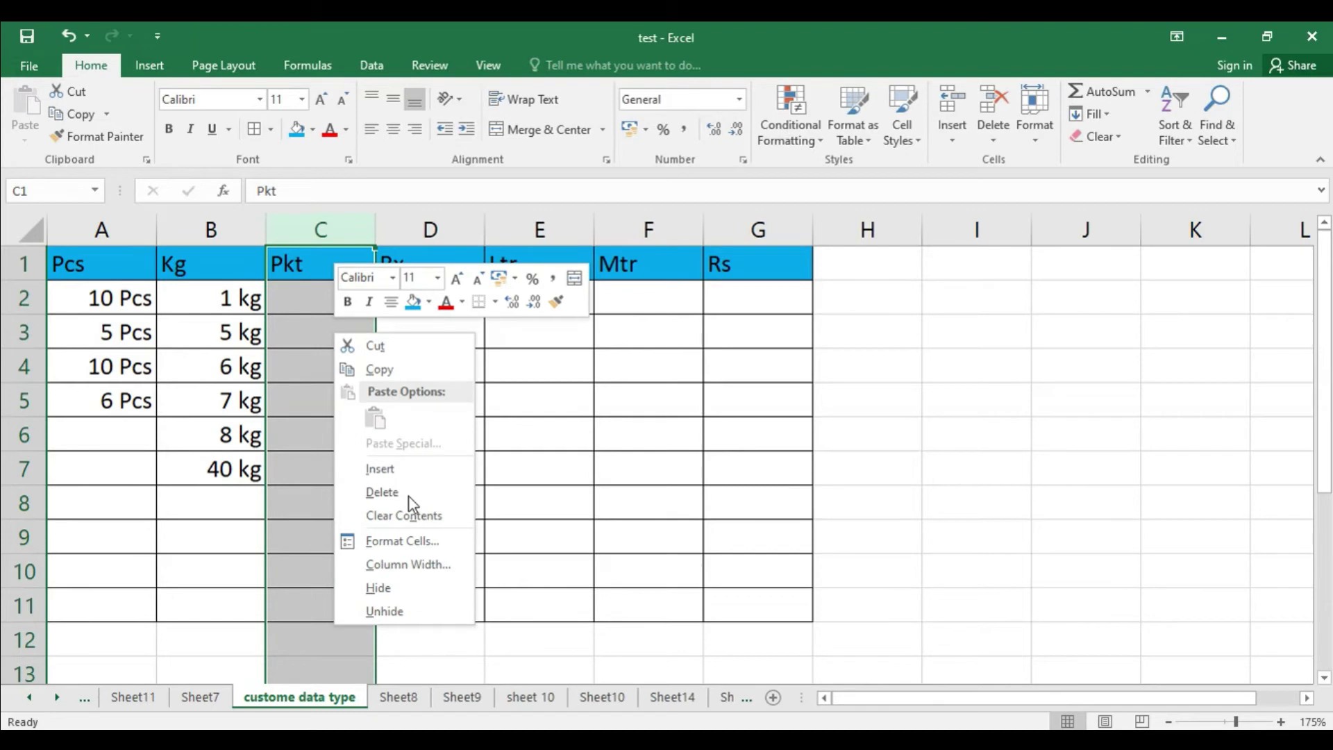
pyautogui.click(425, 547)
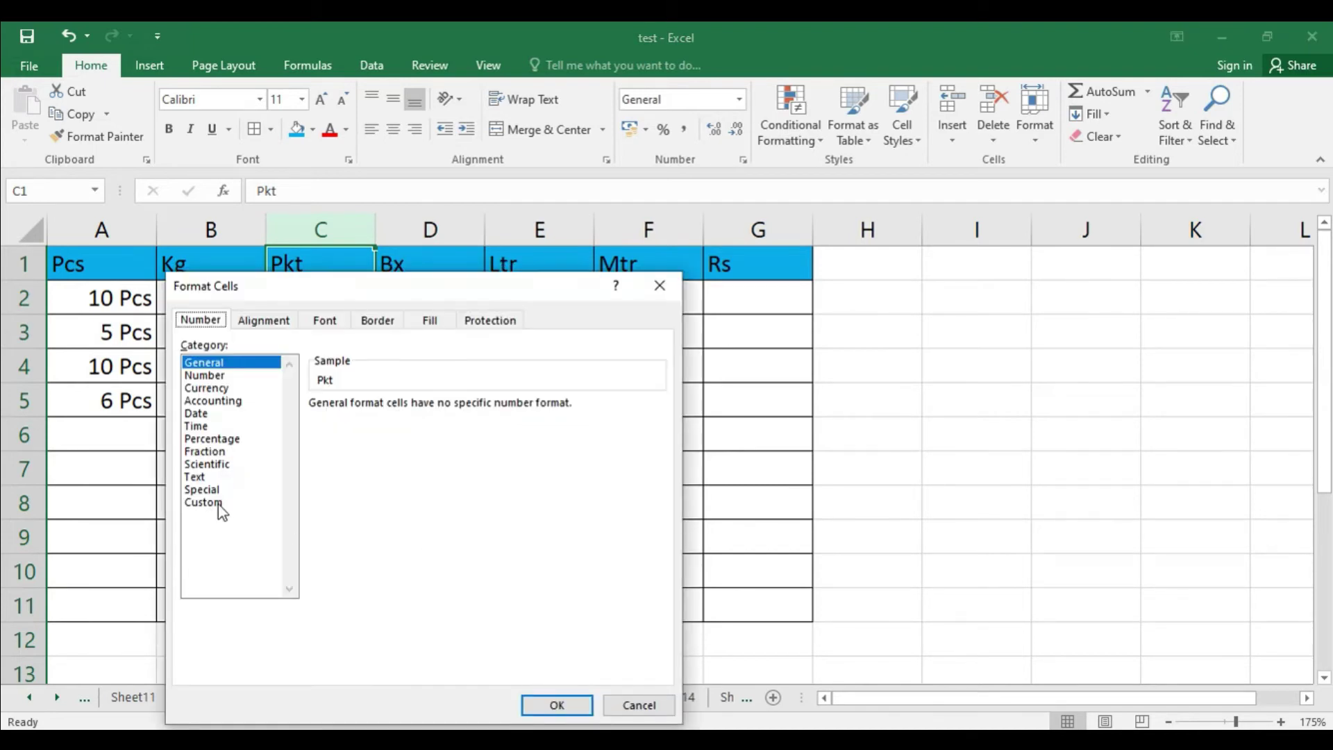
pyautogui.click(208, 503)
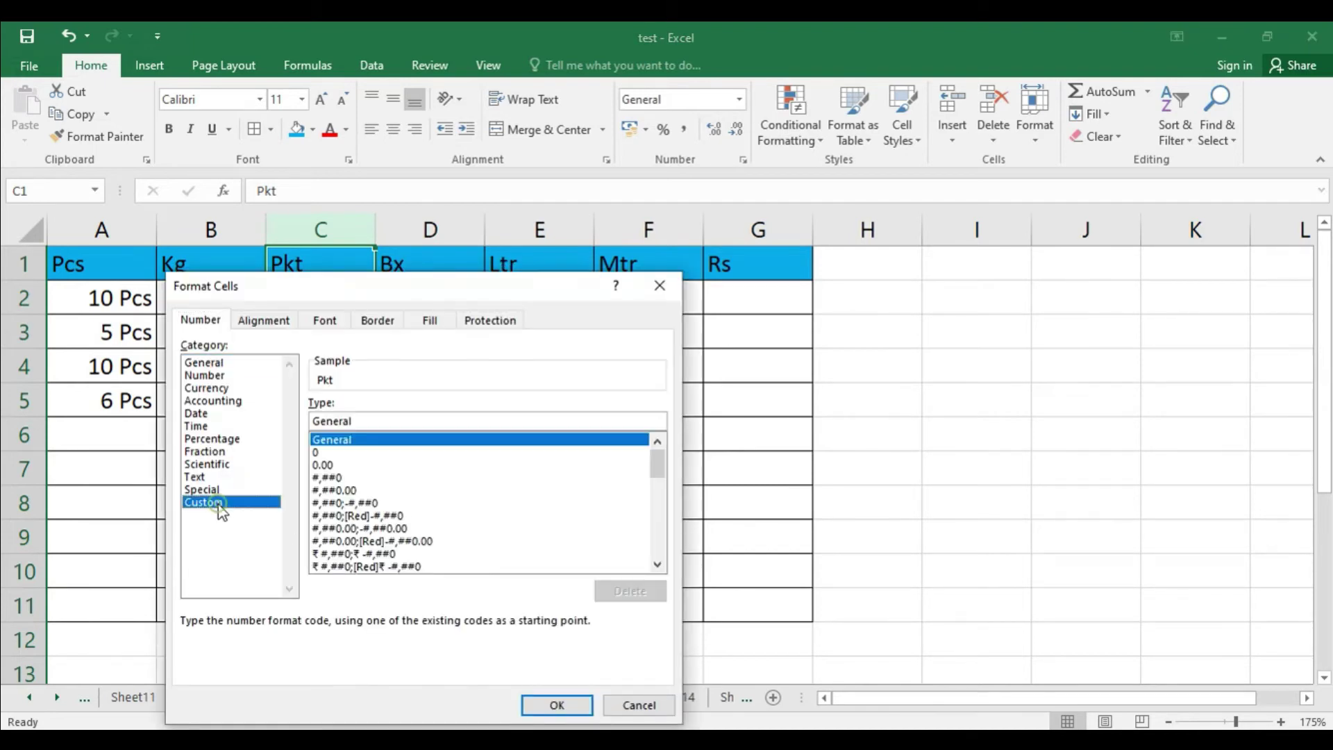
pyautogui.click(326, 453)
pyautogui.click(335, 422)
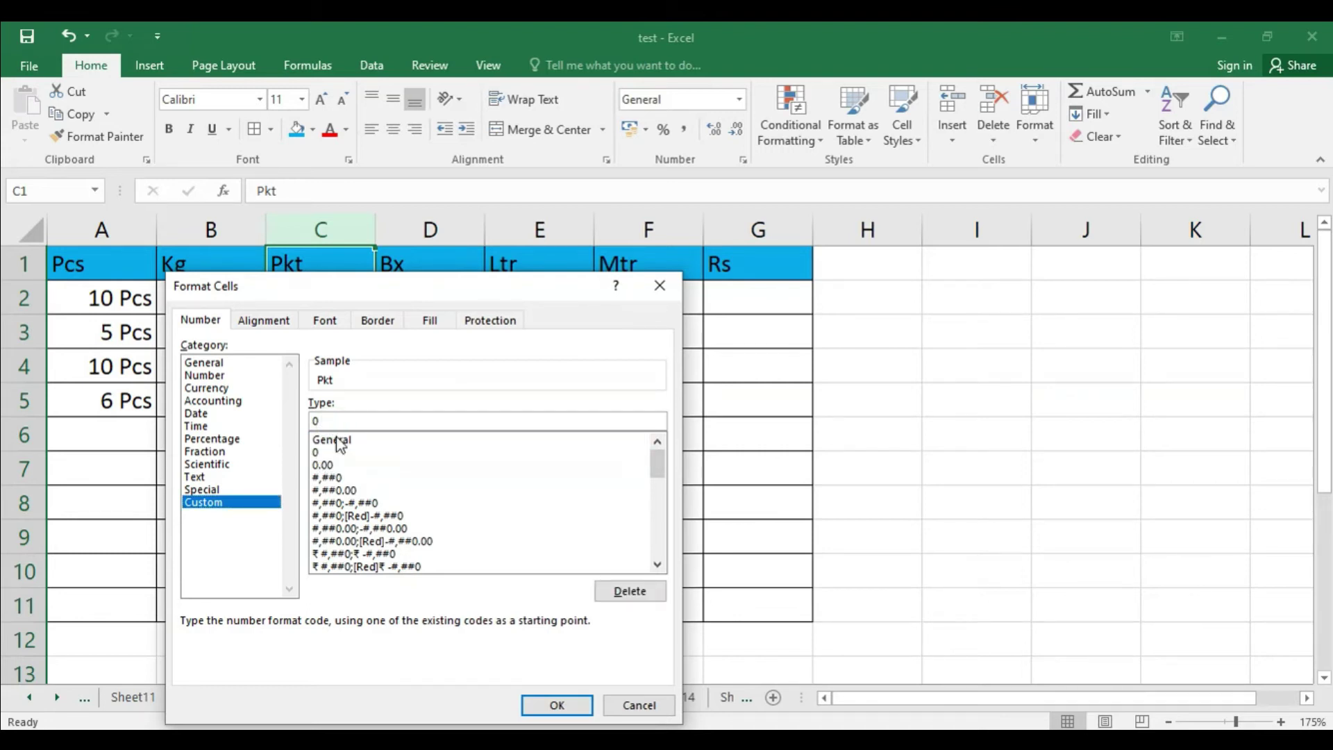
pyautogui.write('"pkt"')
# - Apply the 0"pkt" format to column C and enter 5, 6, 70 and 10 in C2:C5
pyautogui.click(557, 705)
pyautogui.click(964, 536)
pyautogui.click(306, 298)
pyautogui.write('5')
pyautogui.press('Return')
pyautogui.write('6')
pyautogui.press('Return')
pyautogui.write('70')
pyautogui.press('Return')
pyautogui.write('1')
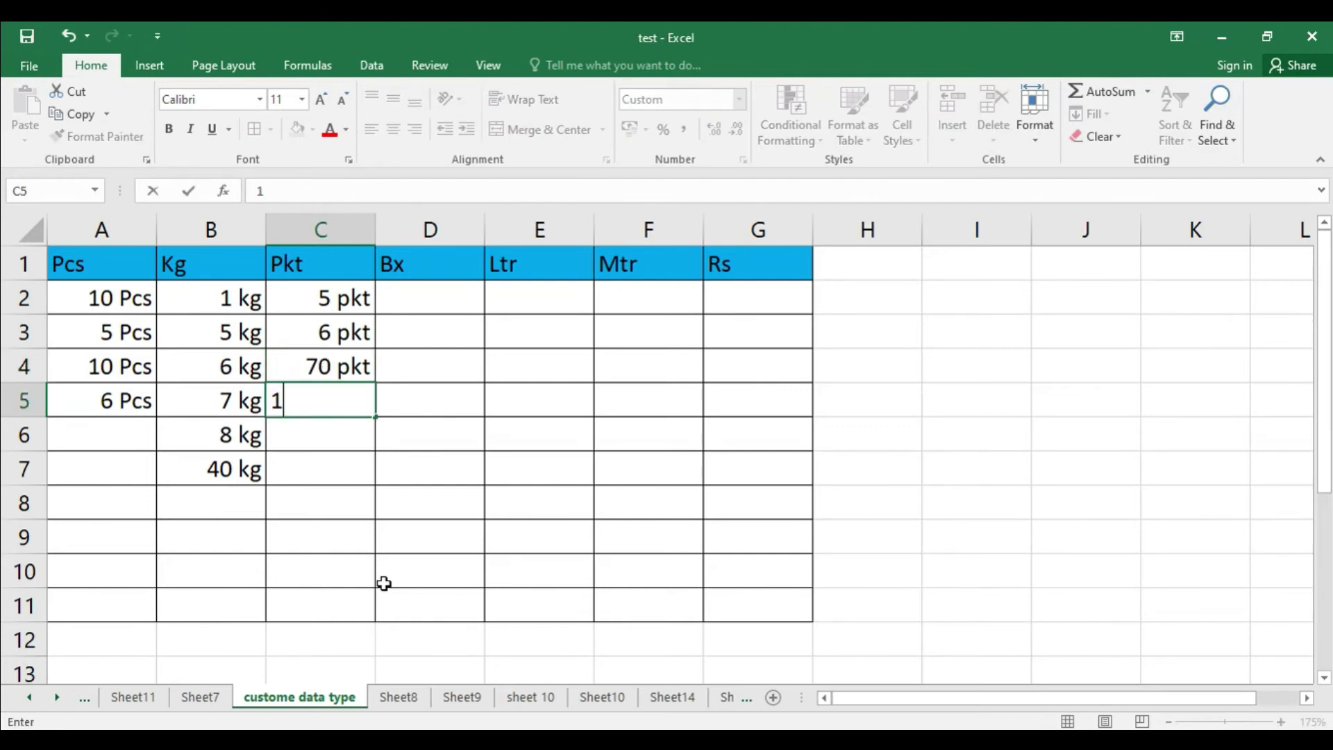
pyautogui.write('0')
pyautogui.press('Return')
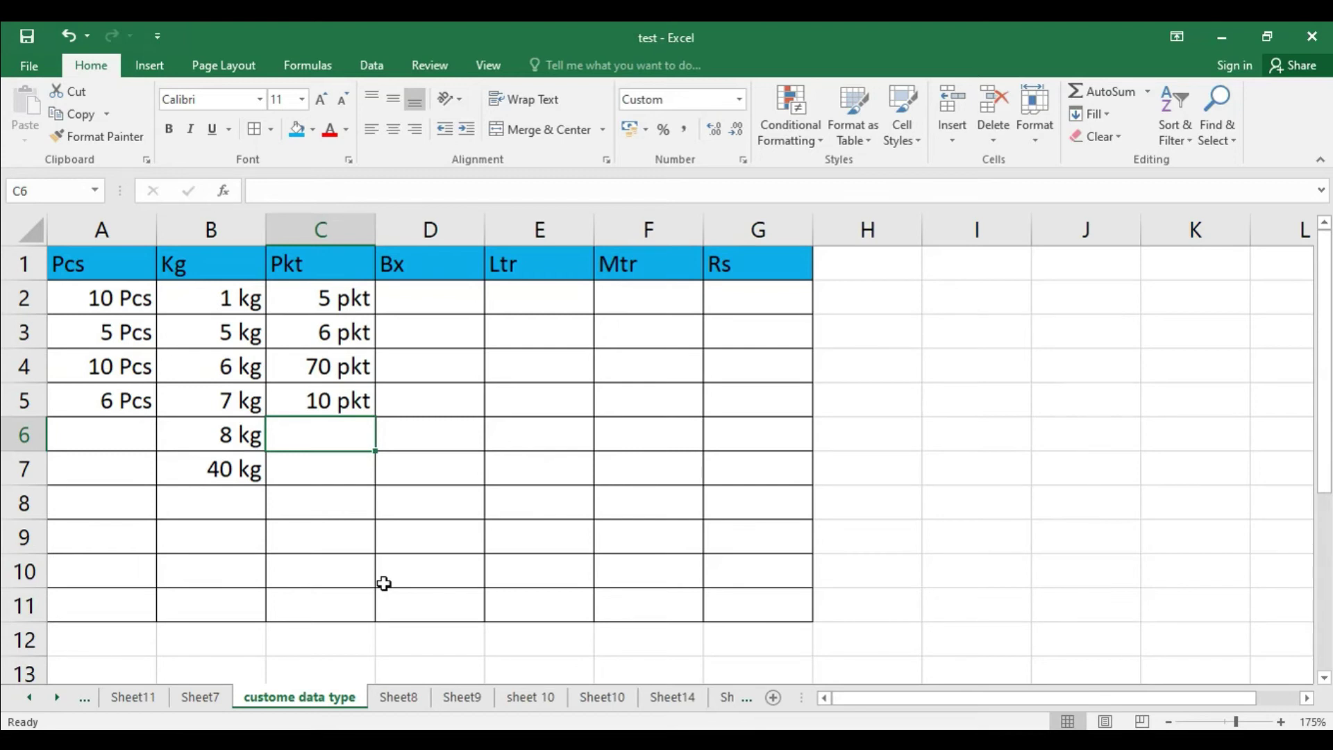
# - Format column D with the custom code 0"bx" so numbers show bx after them
pyautogui.click(454, 241)
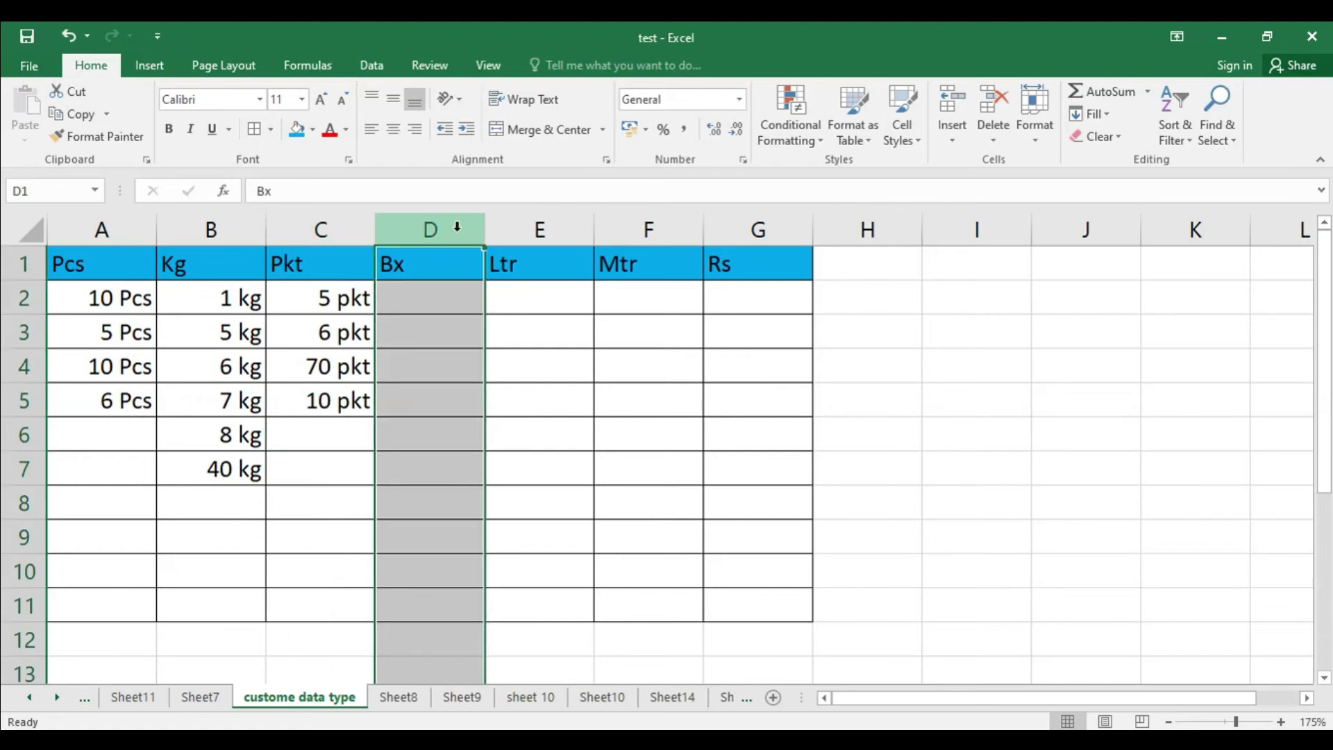
pyautogui.rightClick(446, 304)
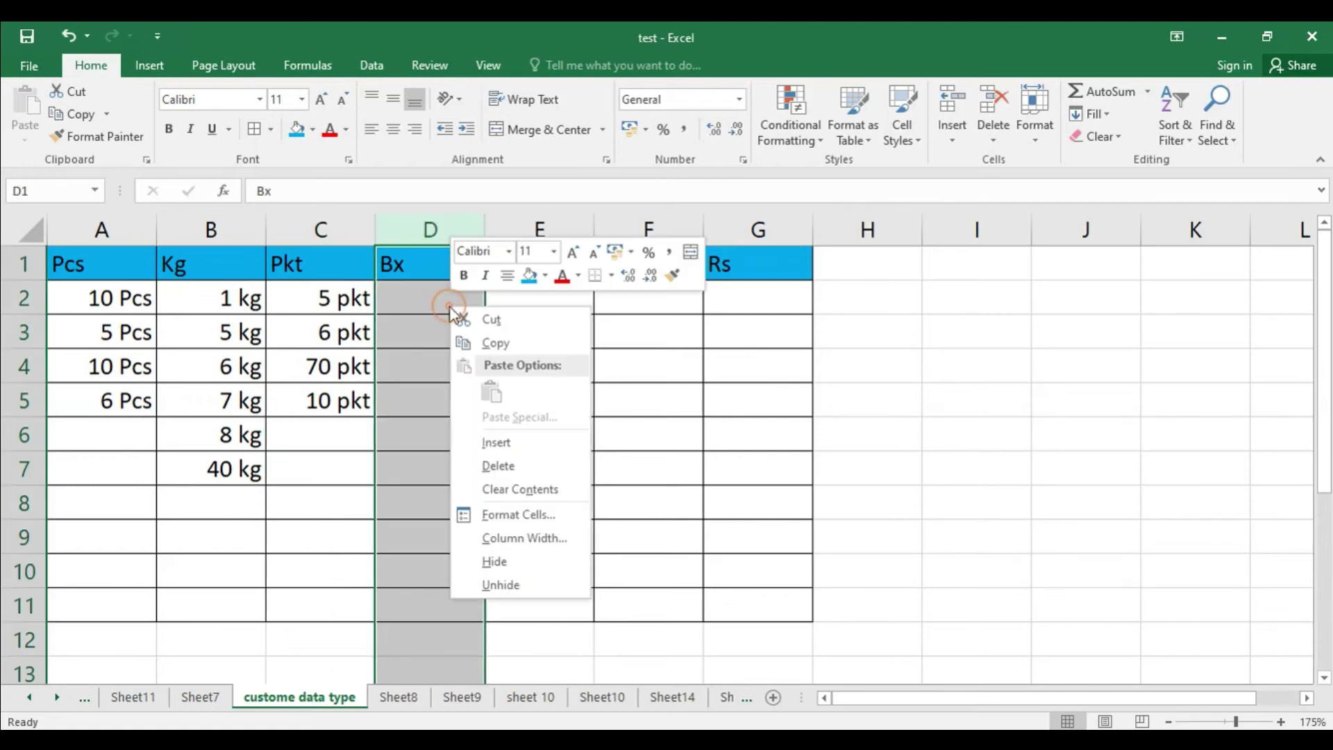
pyautogui.click(528, 514)
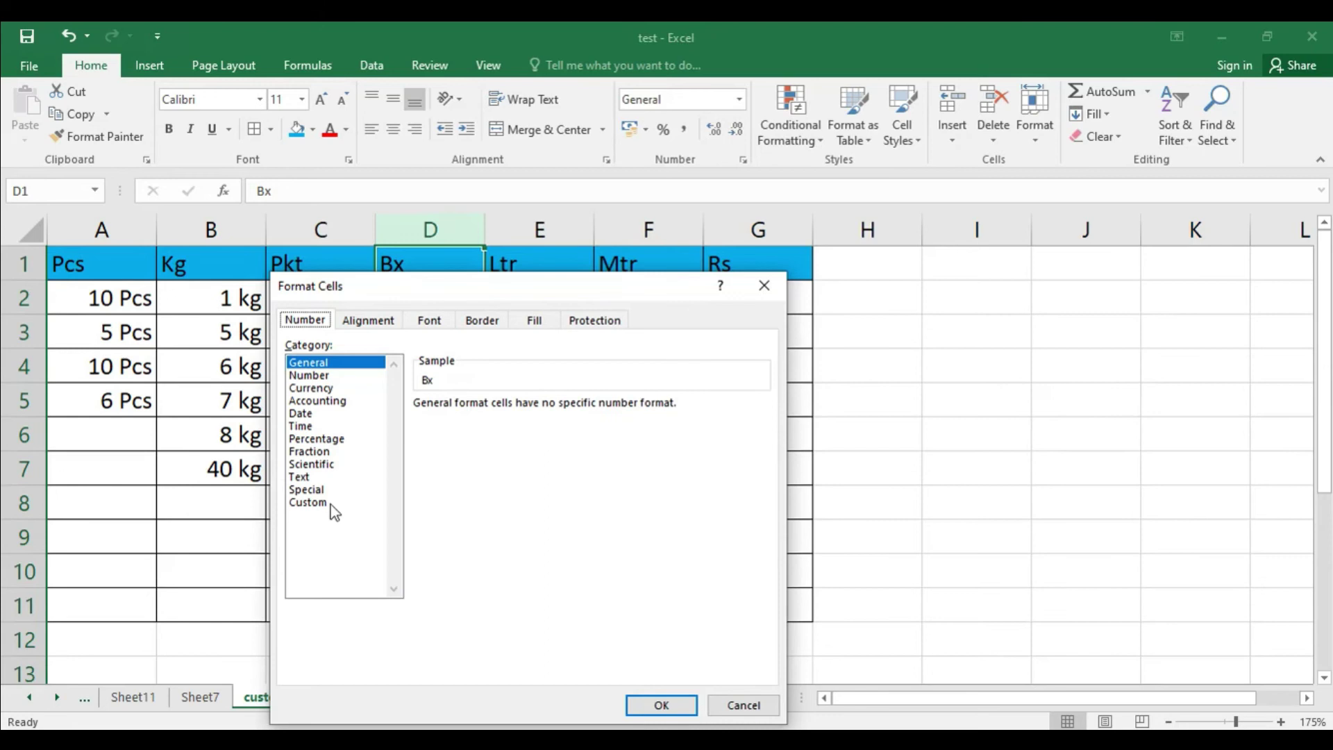
pyautogui.click(332, 506)
pyautogui.click(429, 453)
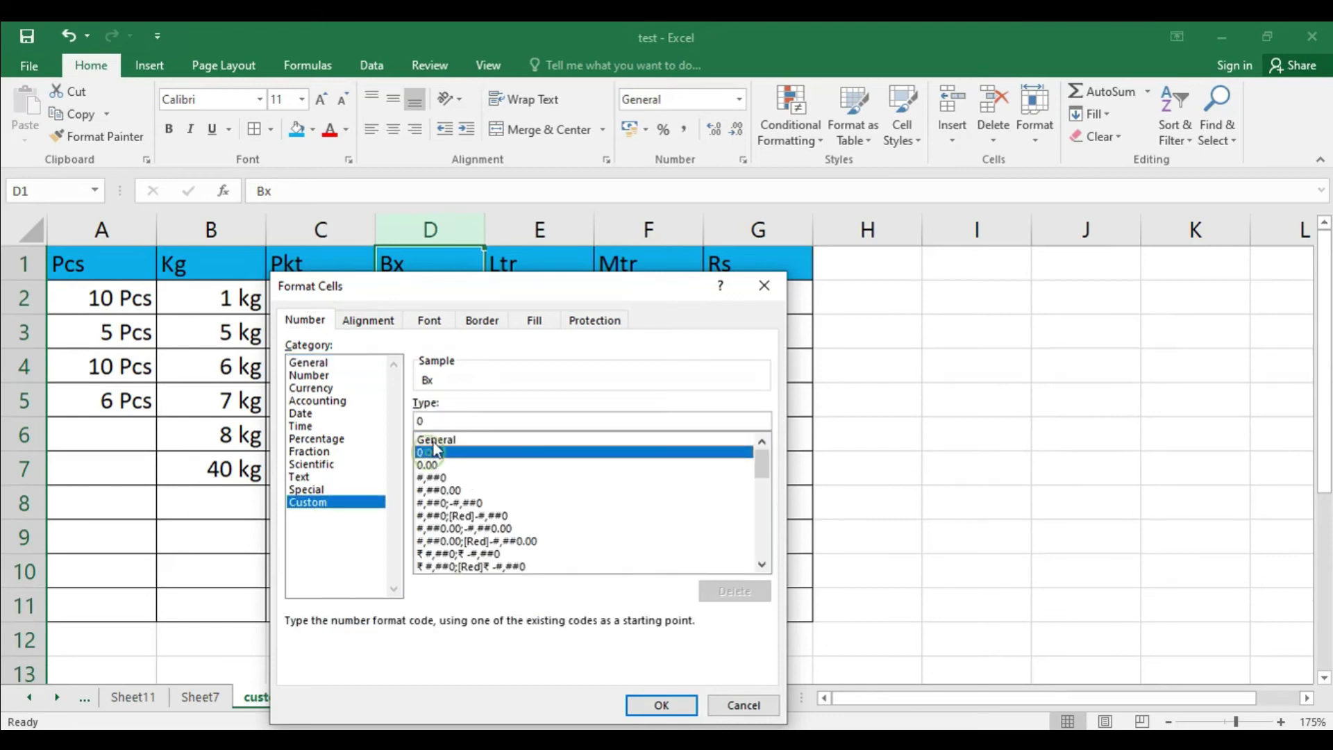
pyautogui.click(445, 421)
pyautogui.write('"bx"')
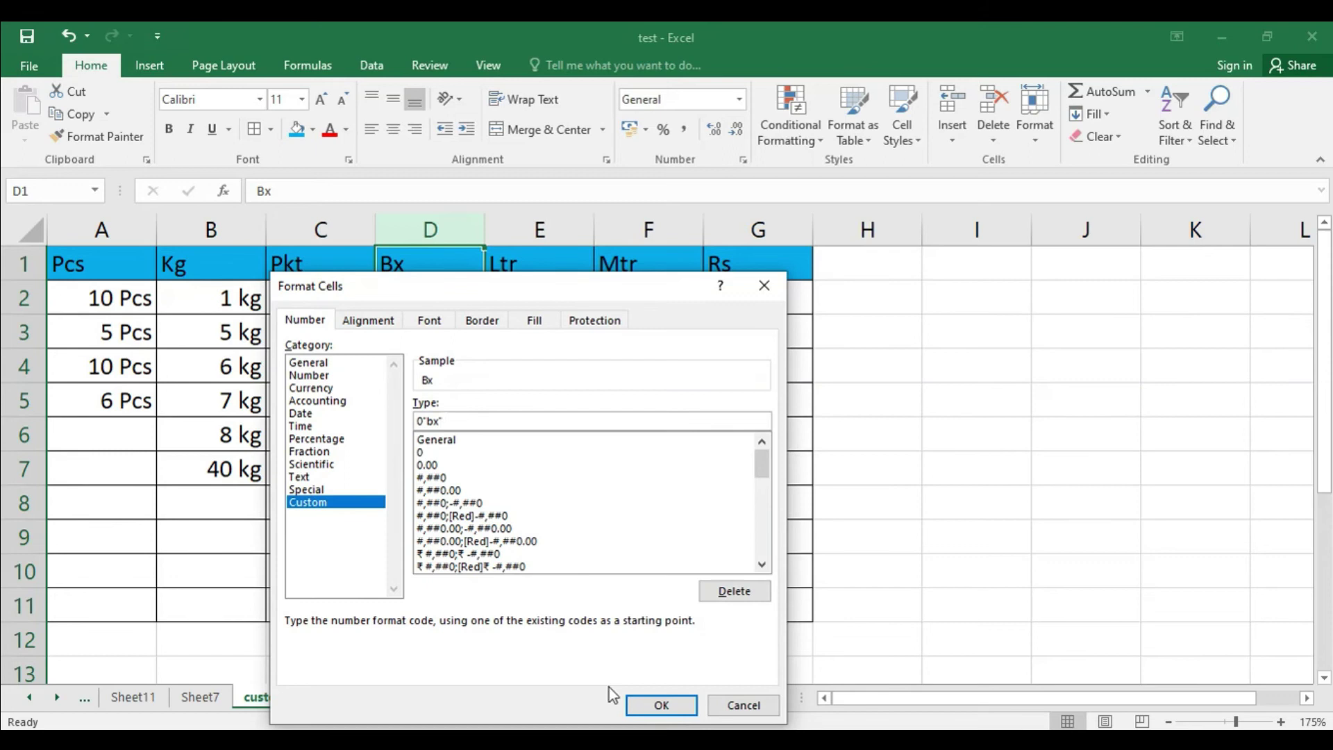
pyautogui.click(661, 705)
# - Enter box counts 5, 40 and 6 in D2:D4, shown as 5bx, 40bx and 6bx
pyautogui.click(436, 295)
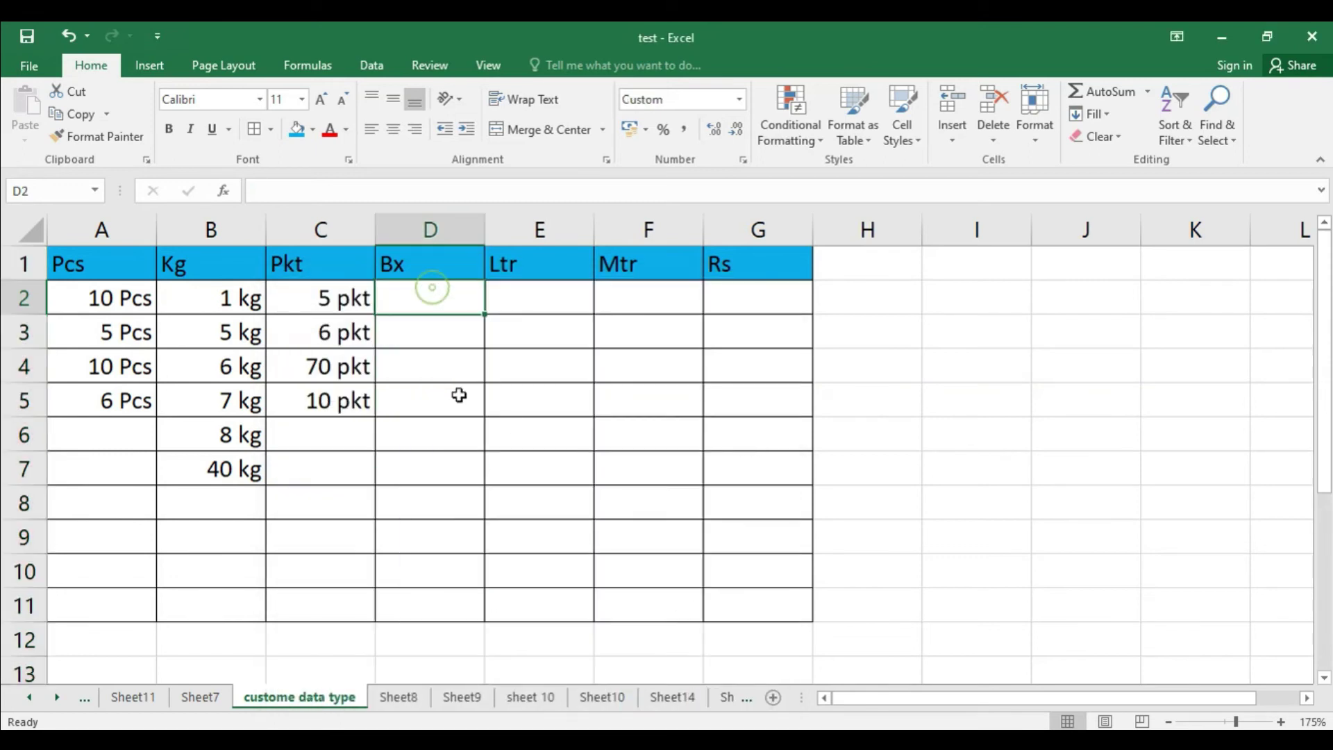
pyautogui.write('5')
pyautogui.press('Return')
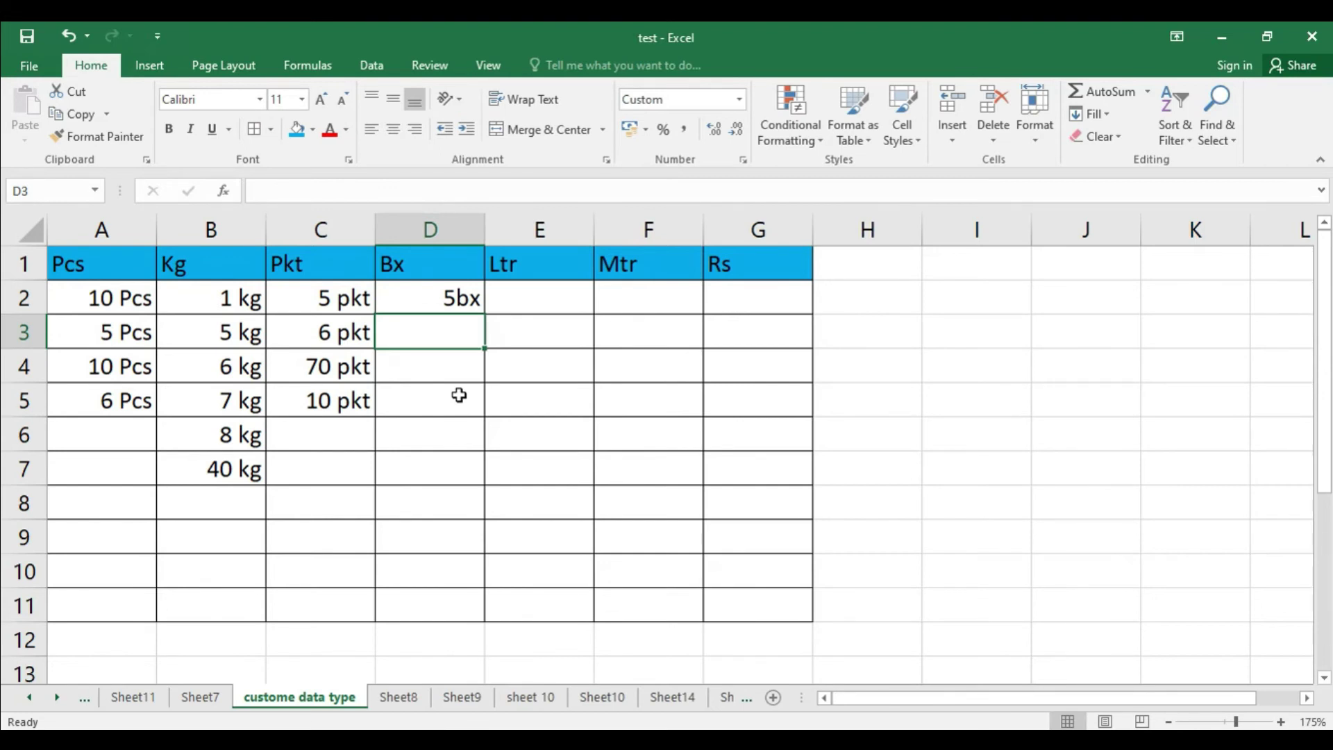
pyautogui.write('40')
pyautogui.press('Return')
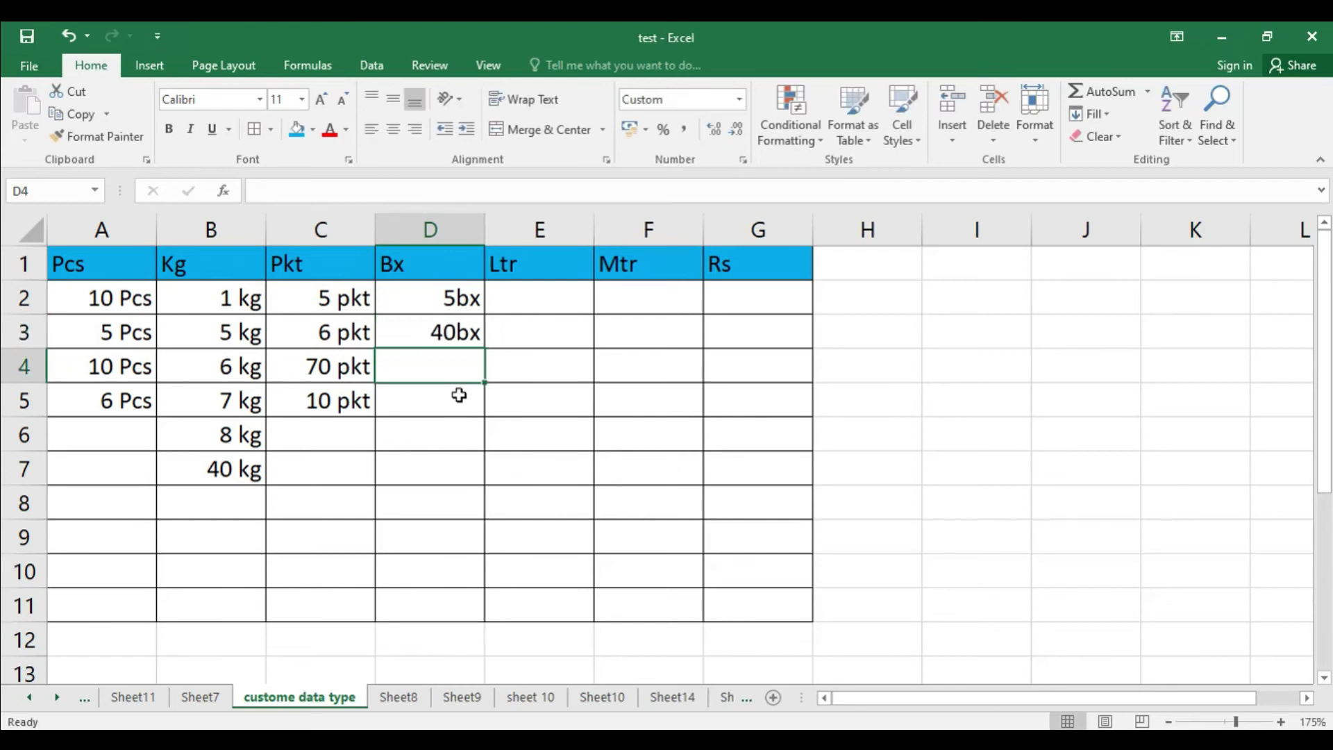
pyautogui.write('6')
pyautogui.press('Tab')
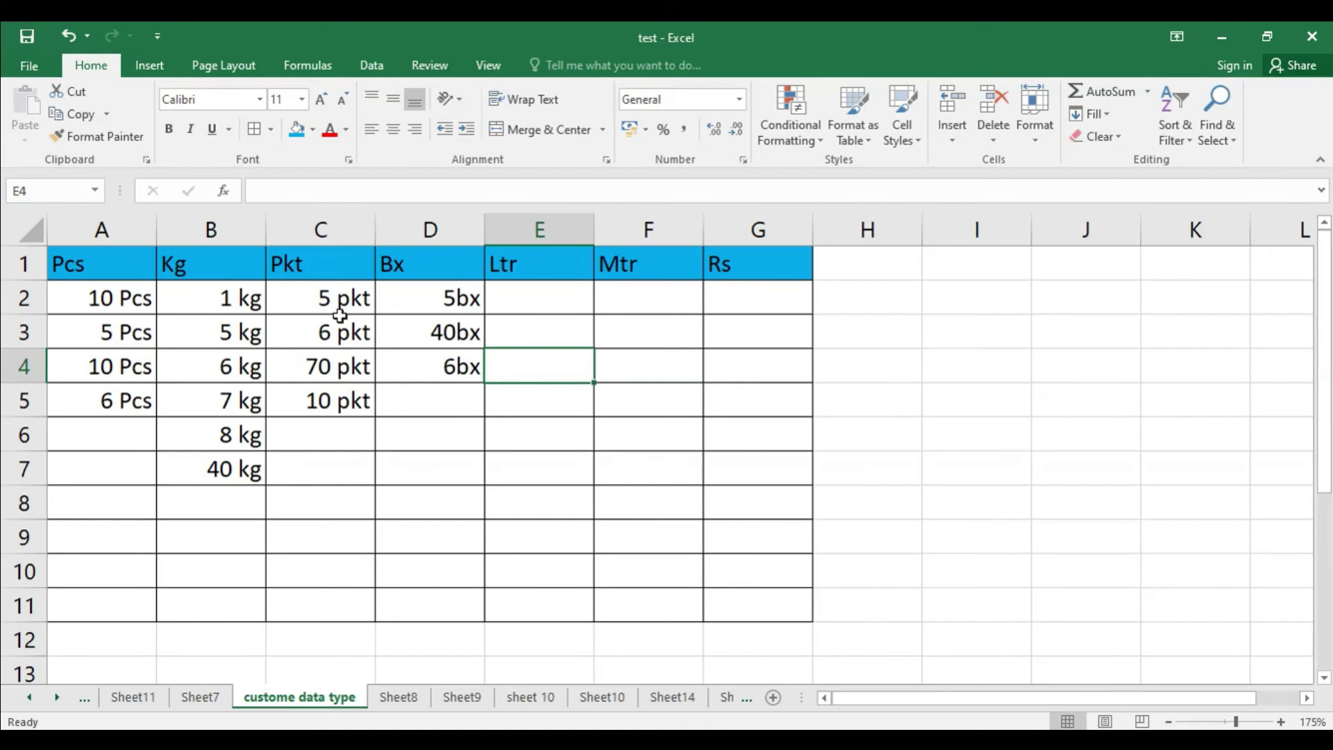
# - AutoSum C2:C5 into C6 for a 91 pkt total and verify =SUM(C2:C5)
pyautogui.moveTo(340, 297); pyautogui.dragTo(328, 403)
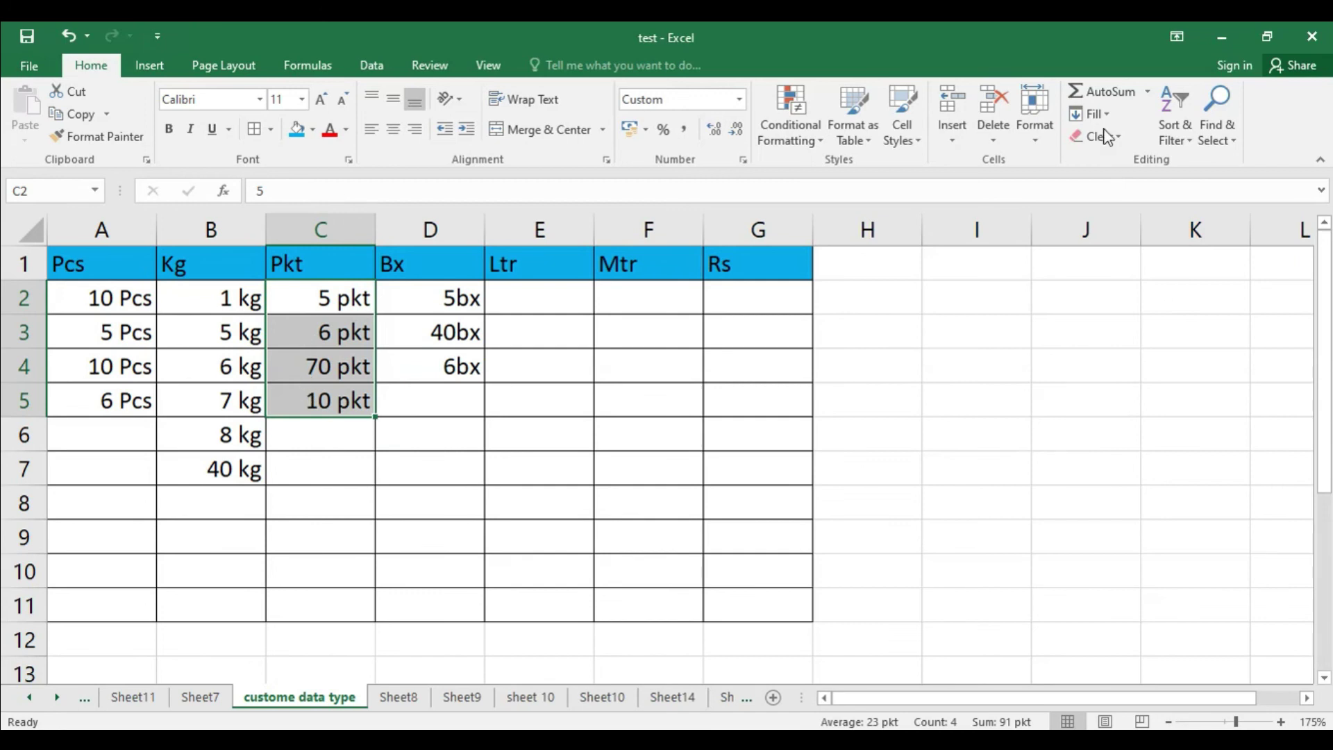
pyautogui.click(1099, 99)
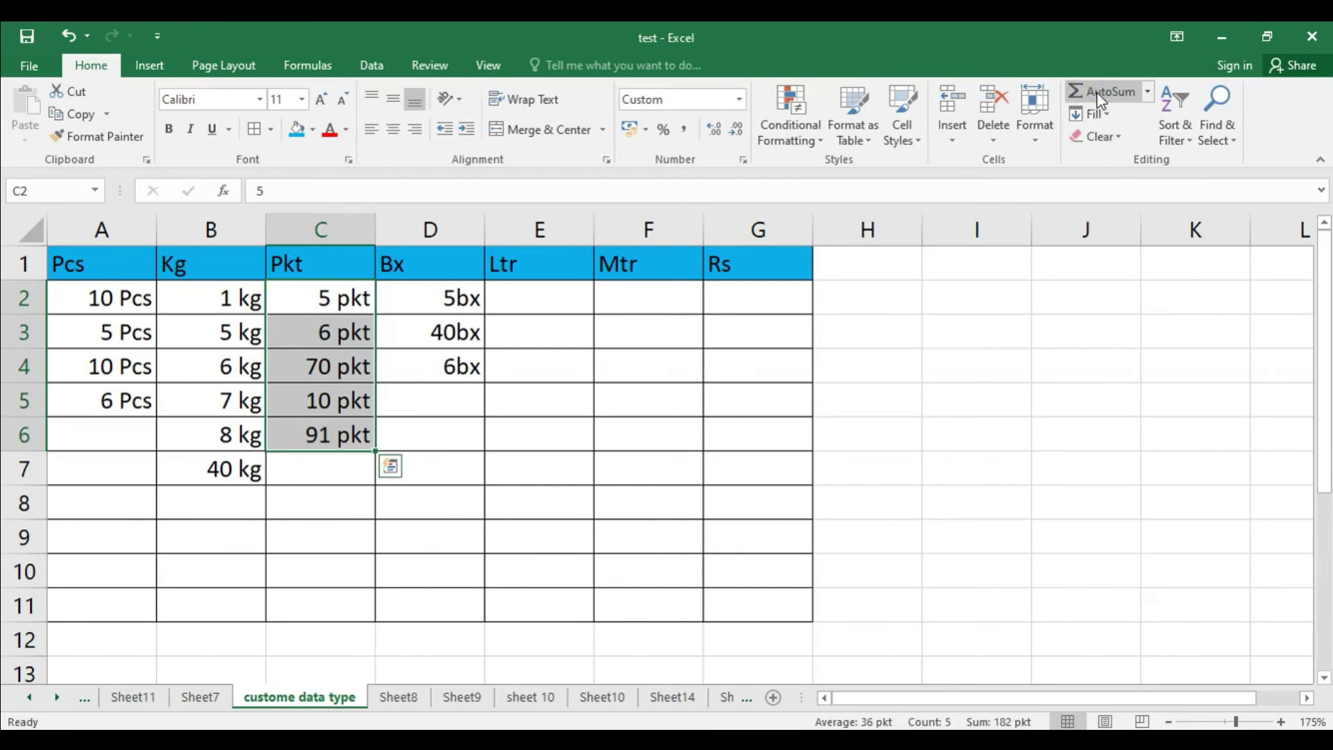
pyautogui.click(917, 501)
pyautogui.click(352, 459)
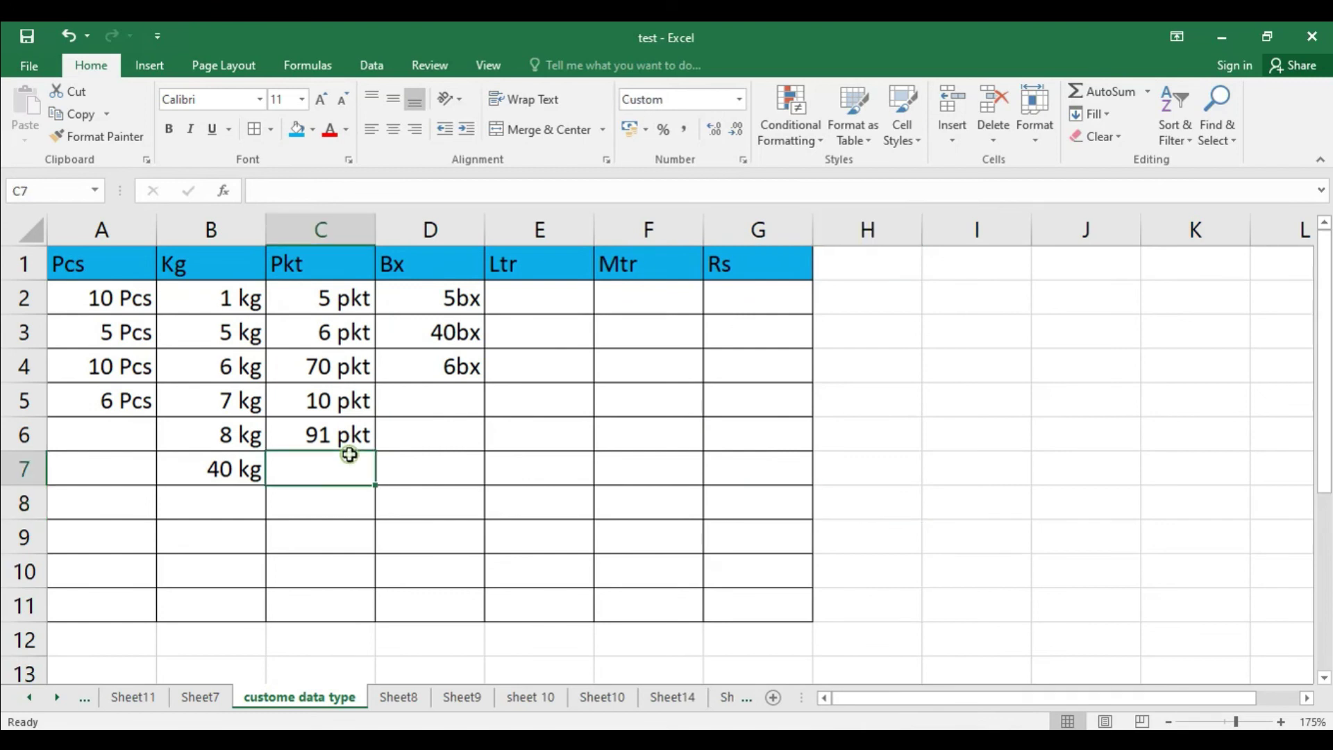
pyautogui.click(354, 434)
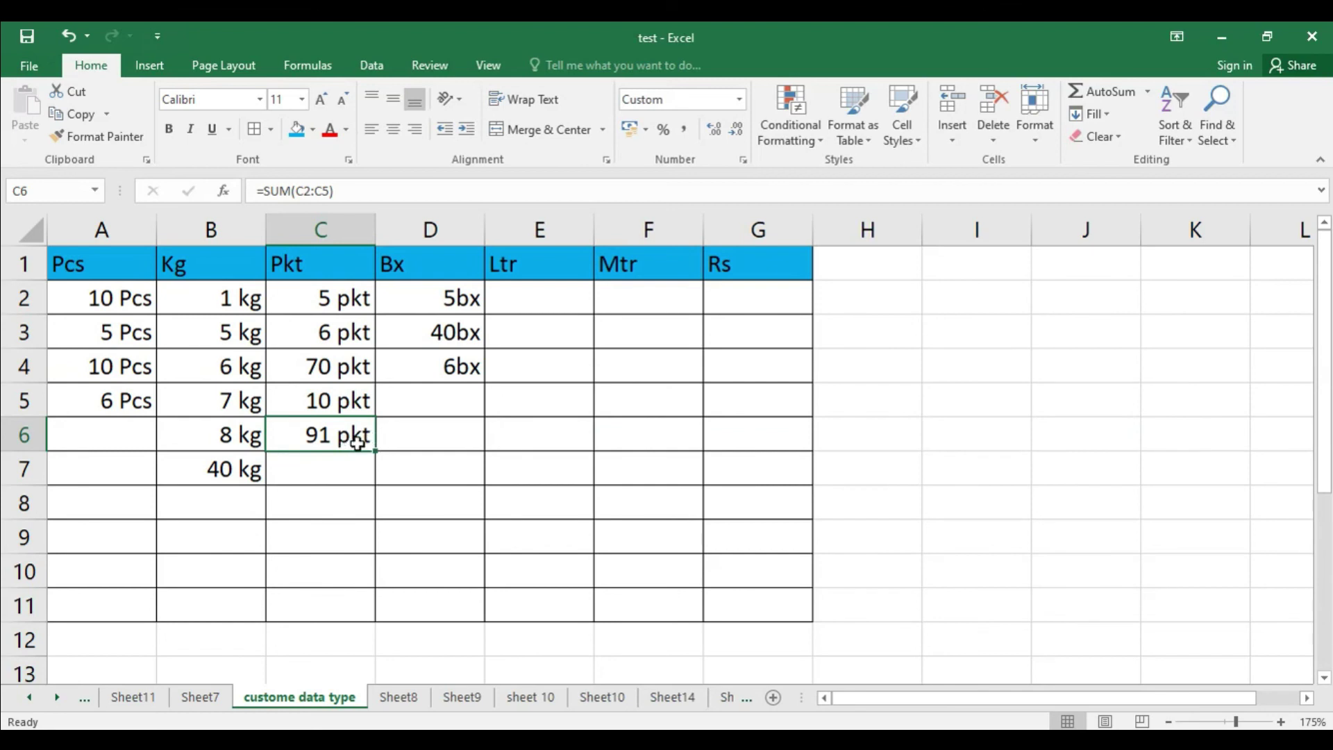
# - AutoSum D2:D4 into D5 for a 51bx total and verify =SUM(D2:D4)
pyautogui.click(439, 293)
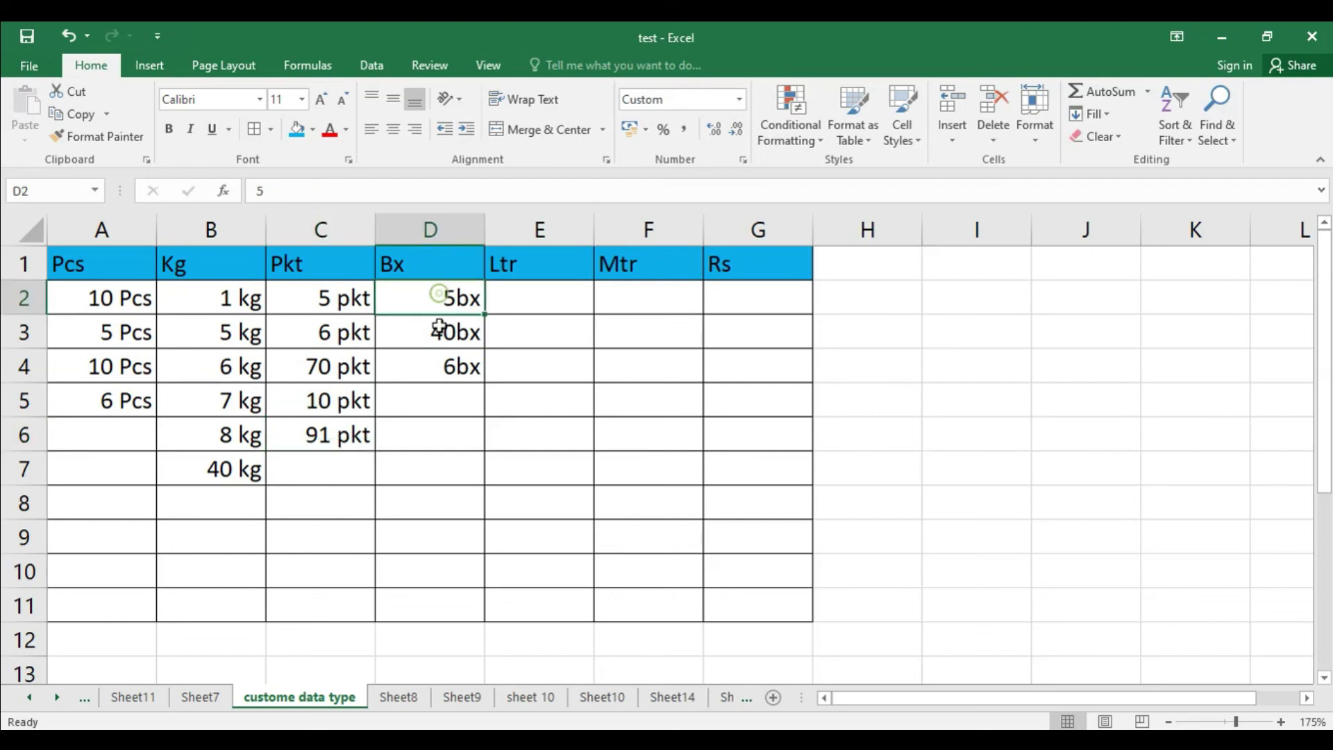
pyautogui.moveTo(440, 327); pyautogui.dragTo(443, 364)
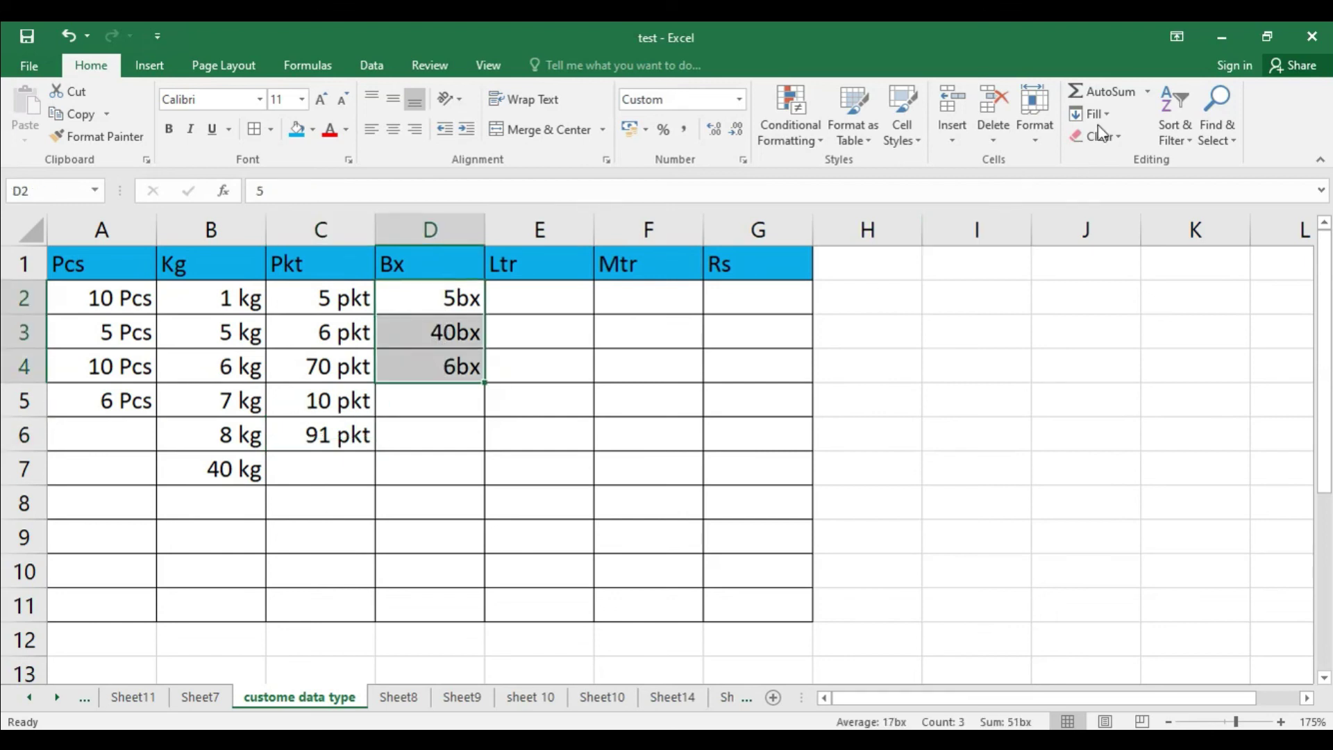
pyautogui.click(1097, 95)
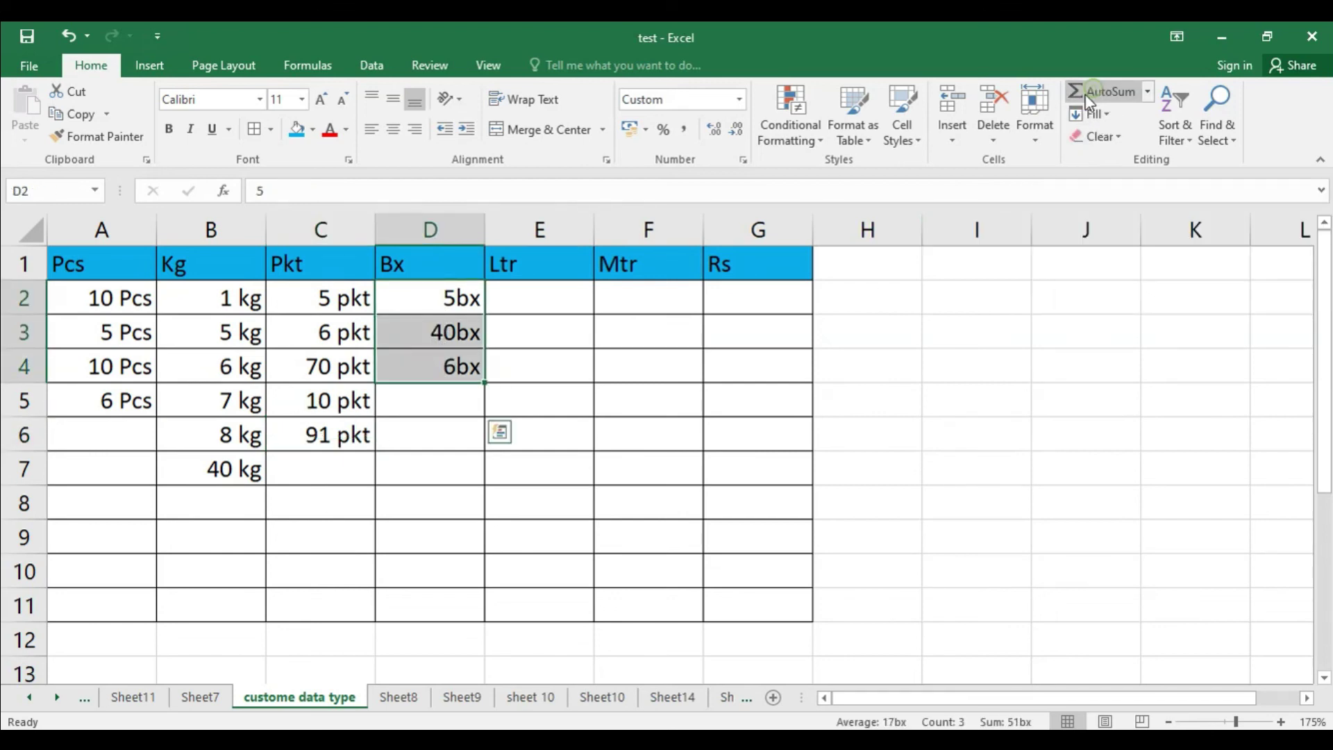
pyautogui.click(661, 443)
pyautogui.click(452, 413)
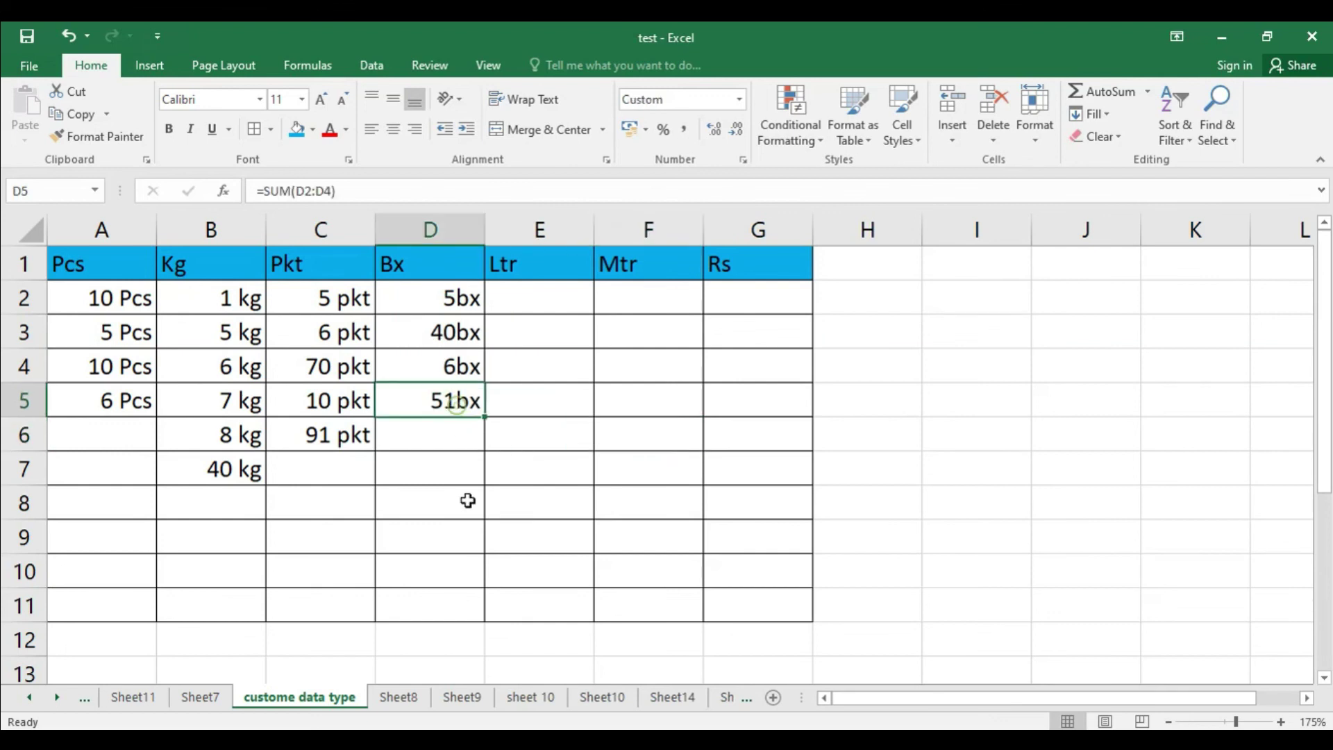